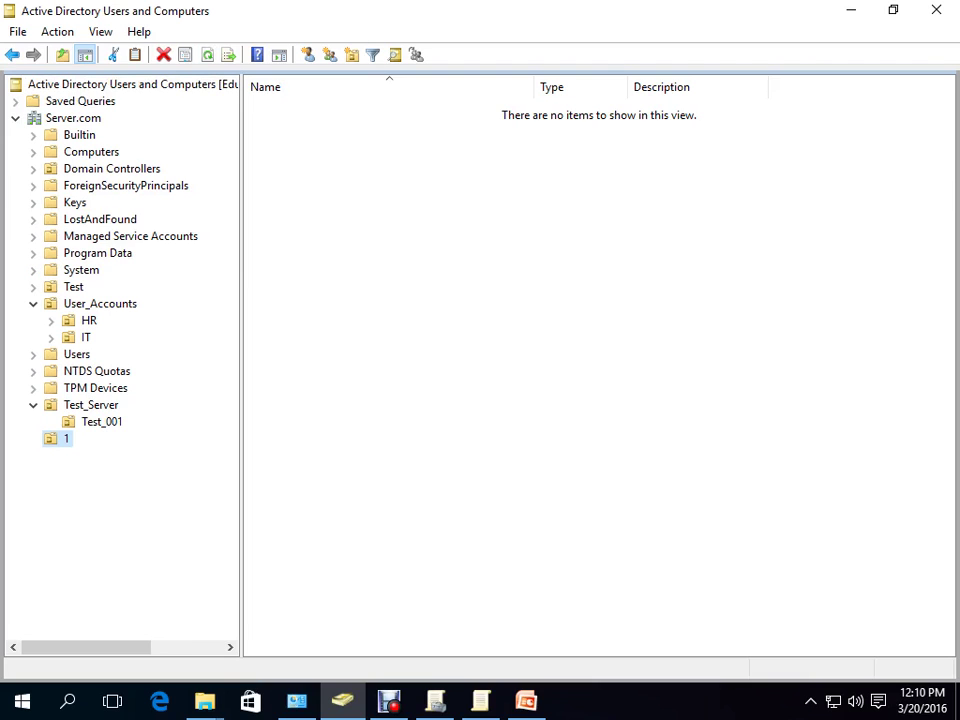
Step: Create an organizational unit named 2 inside organizational unit 1 of the Server.com domain
key(Left)
key(Left)
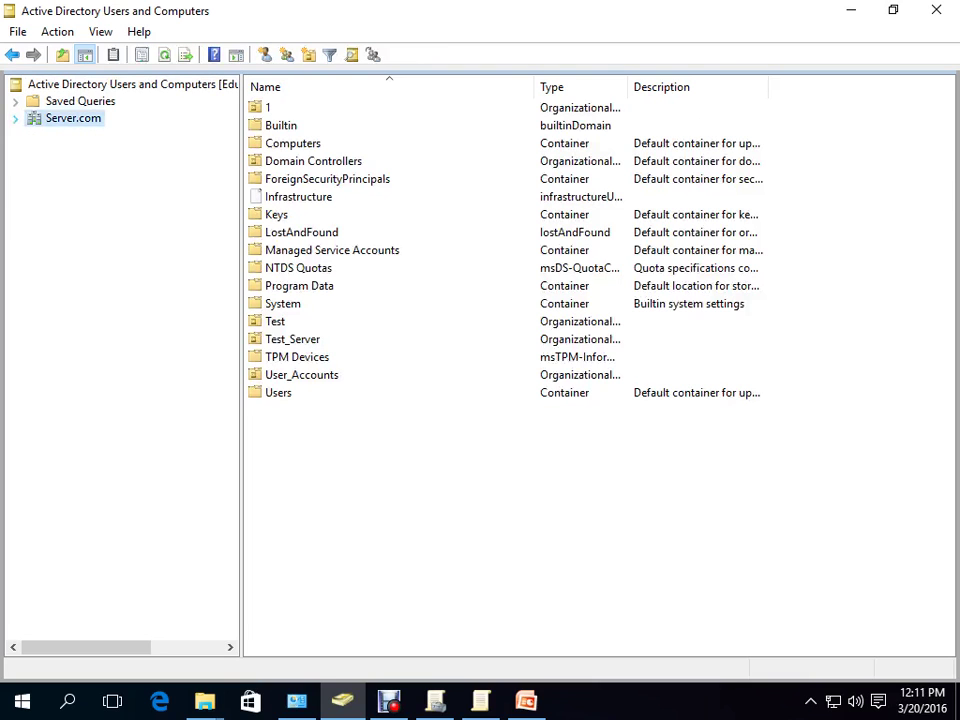
key(Right)
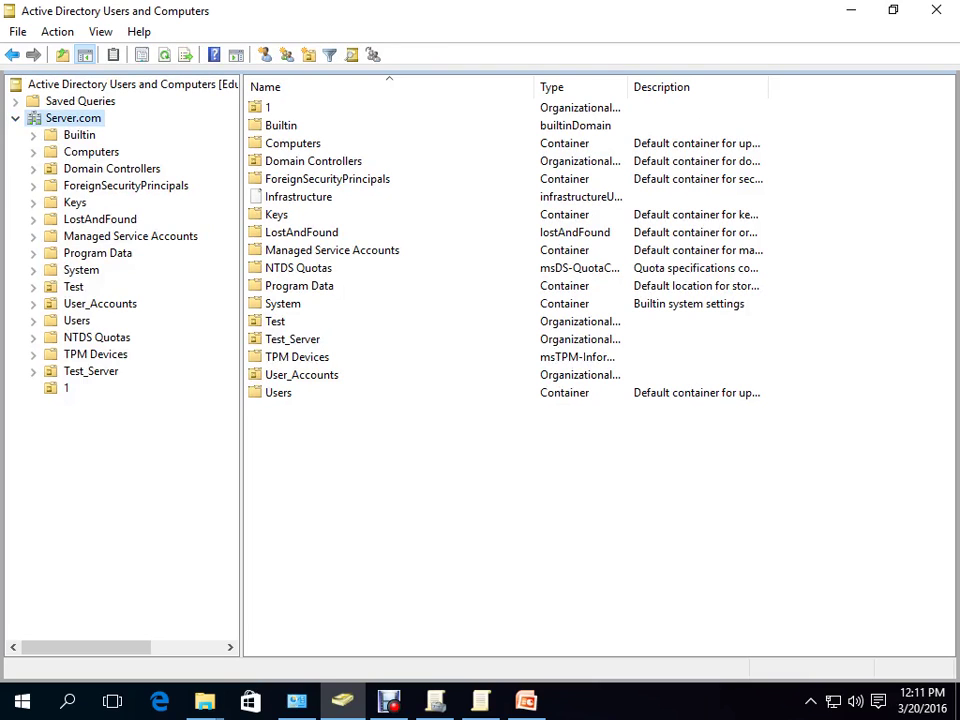
right_click(60, 388)
mouse_move(110, 470)
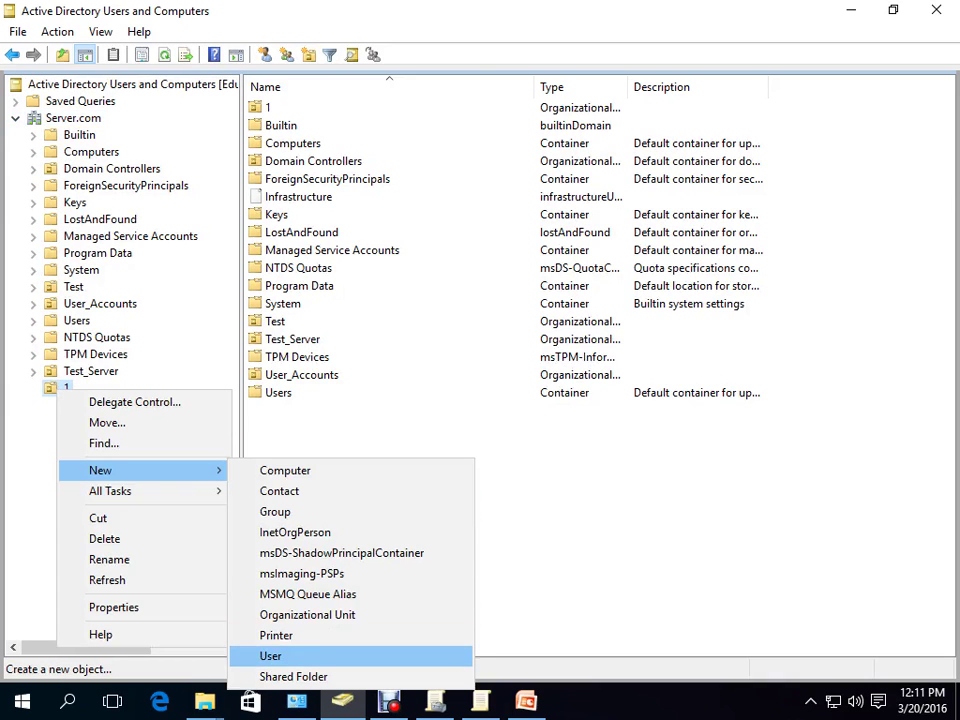
click(307, 614)
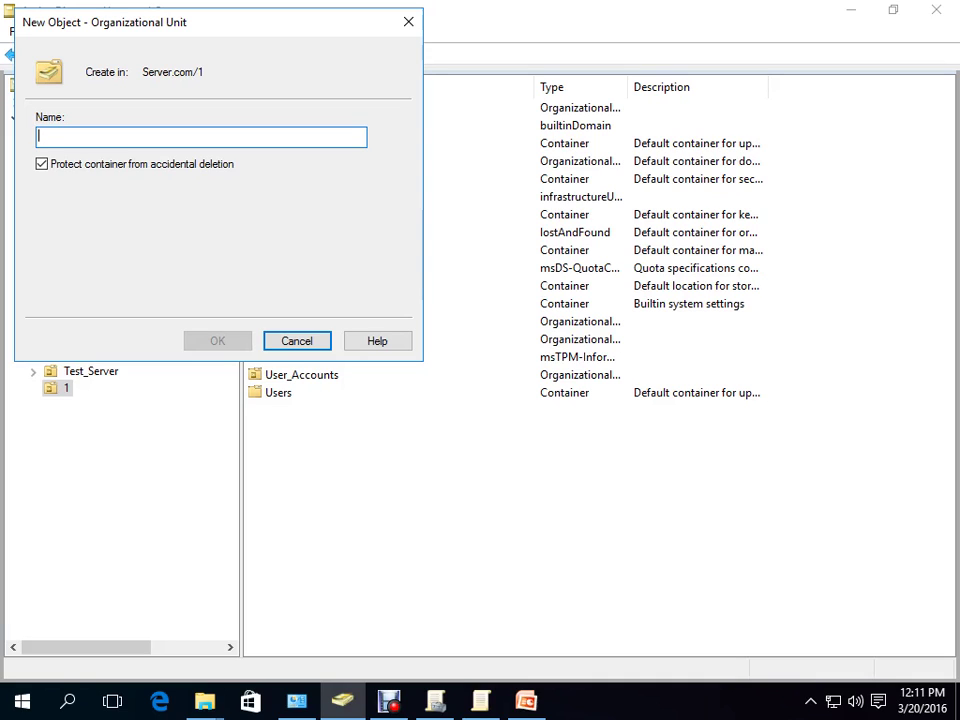
text(2)
key(Return)
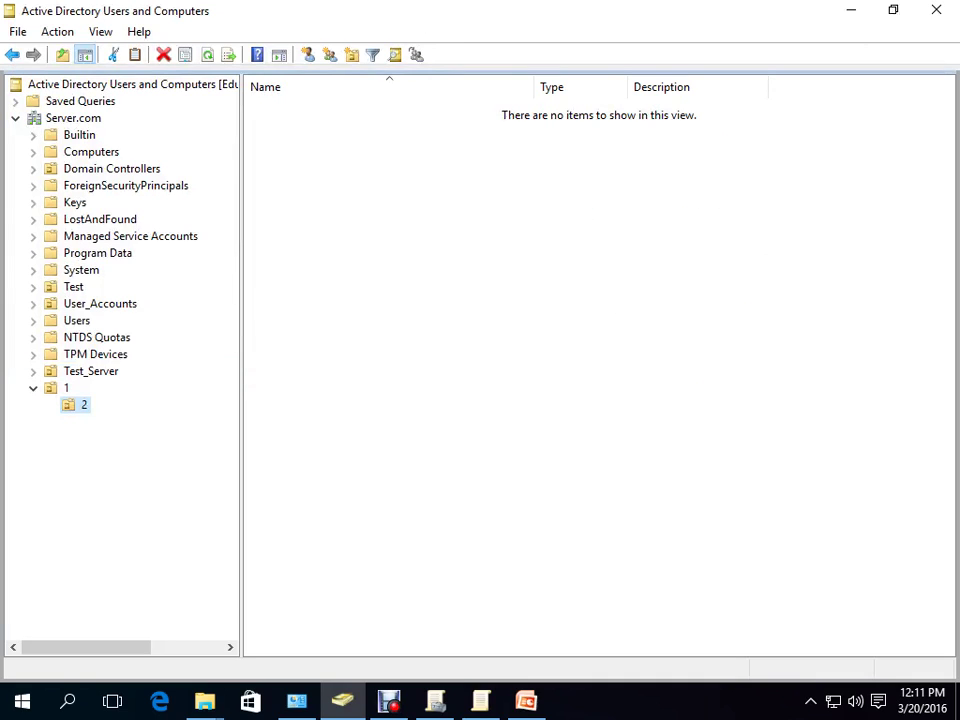
Step: Create an organizational unit named 3 inside organizational unit 2
right_click(86, 405)
mouse_move(130, 182)
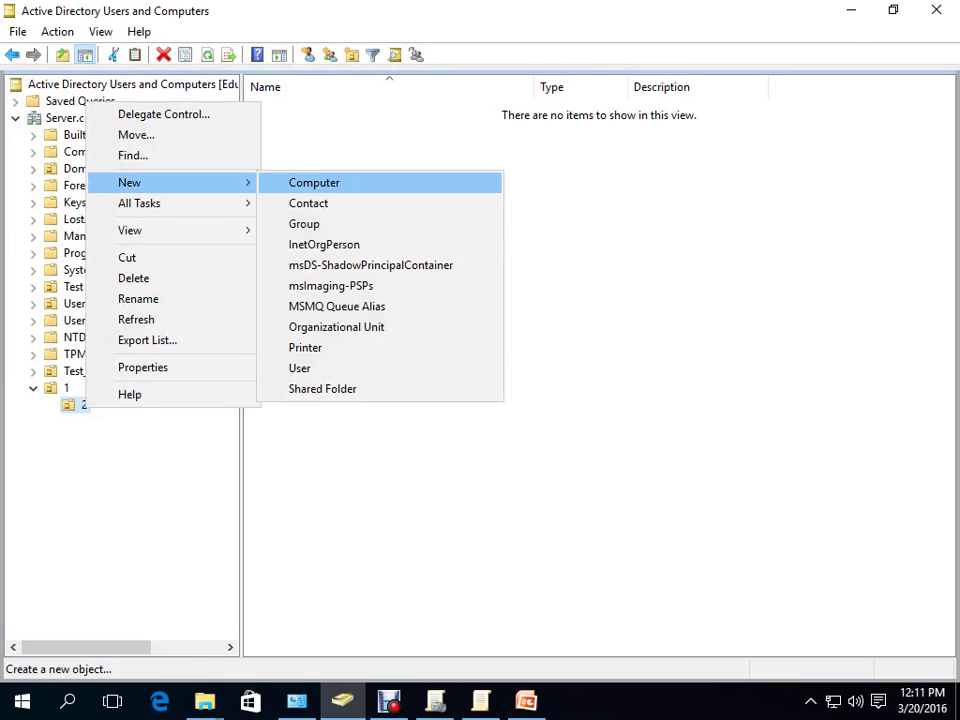
click(336, 327)
text(3)
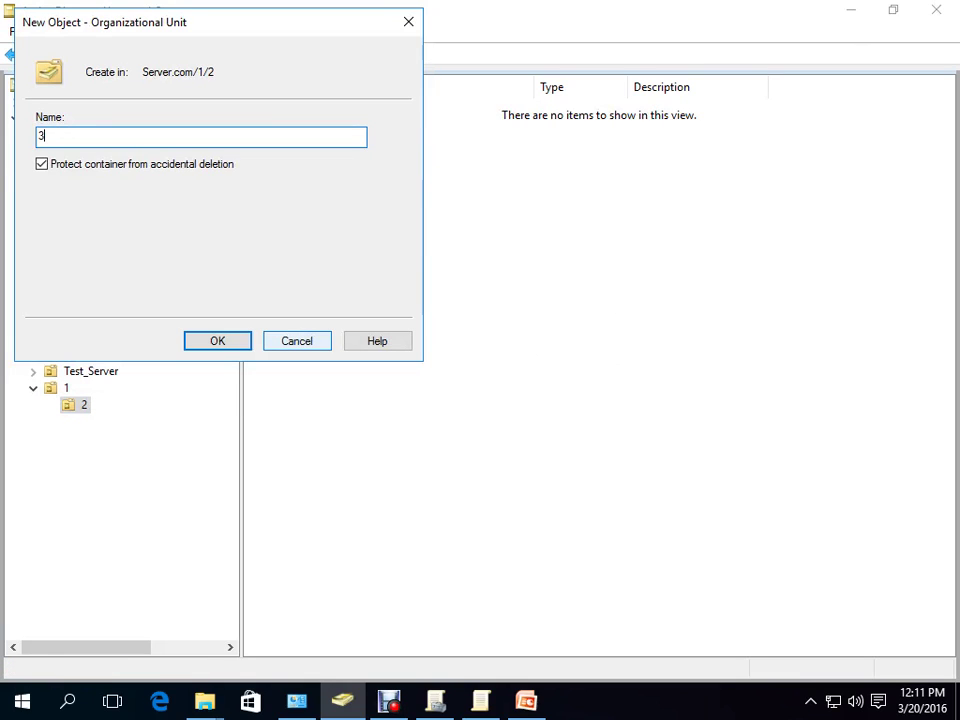
key(Return)
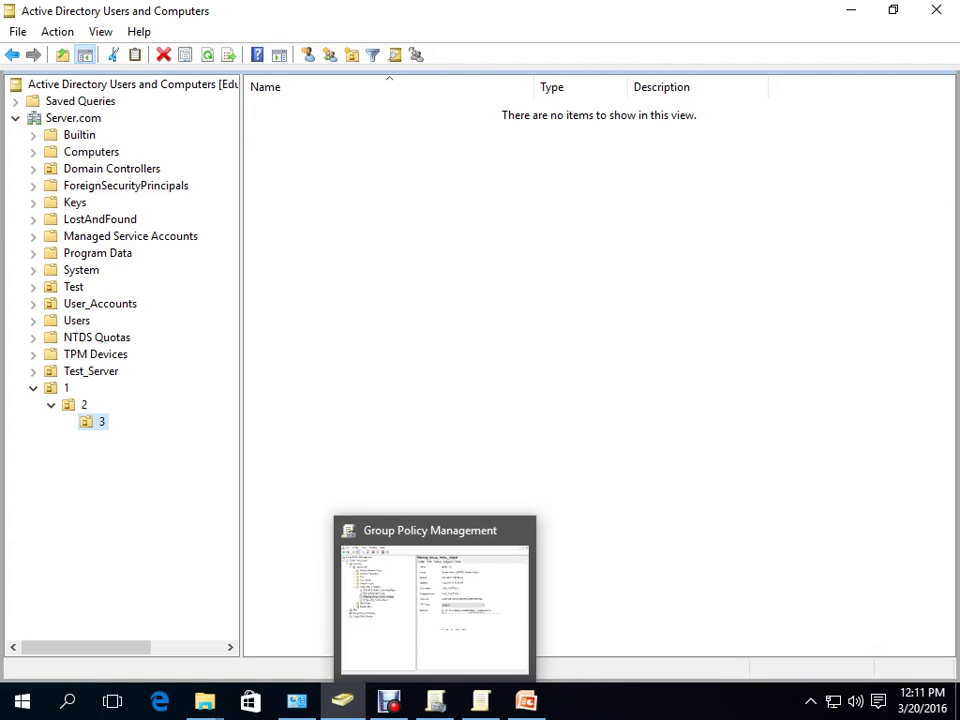
Step: Close Group Policy Management and turn off the Administrative Templates filter in the Filtering_Group_ Policy_ Object editor
key(alt+Tab)
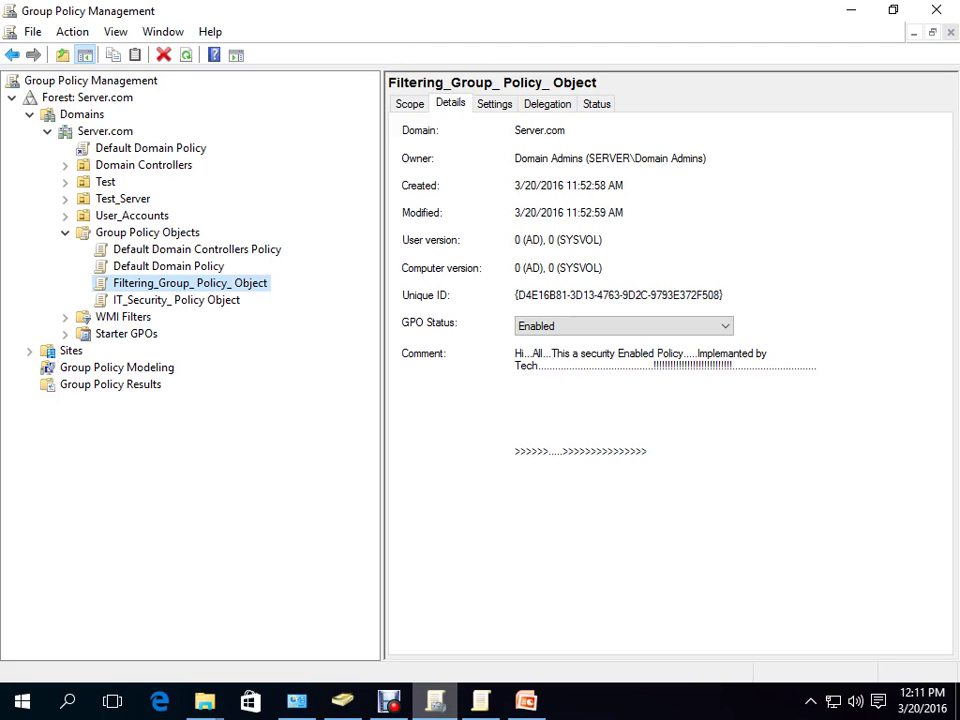
key(alt+F4)
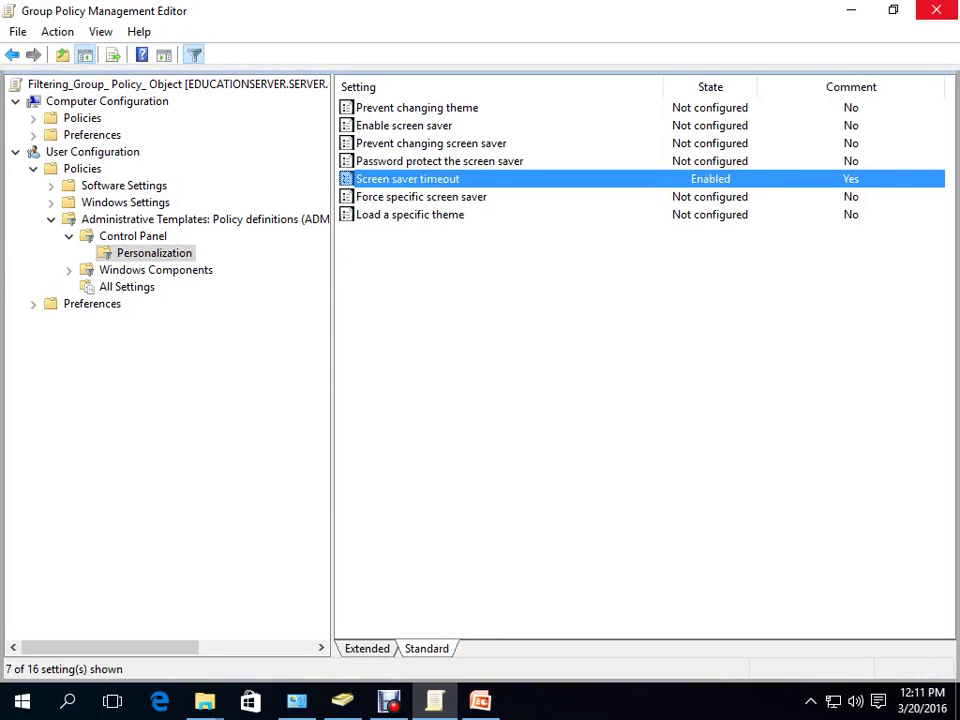
right_click(256, 222)
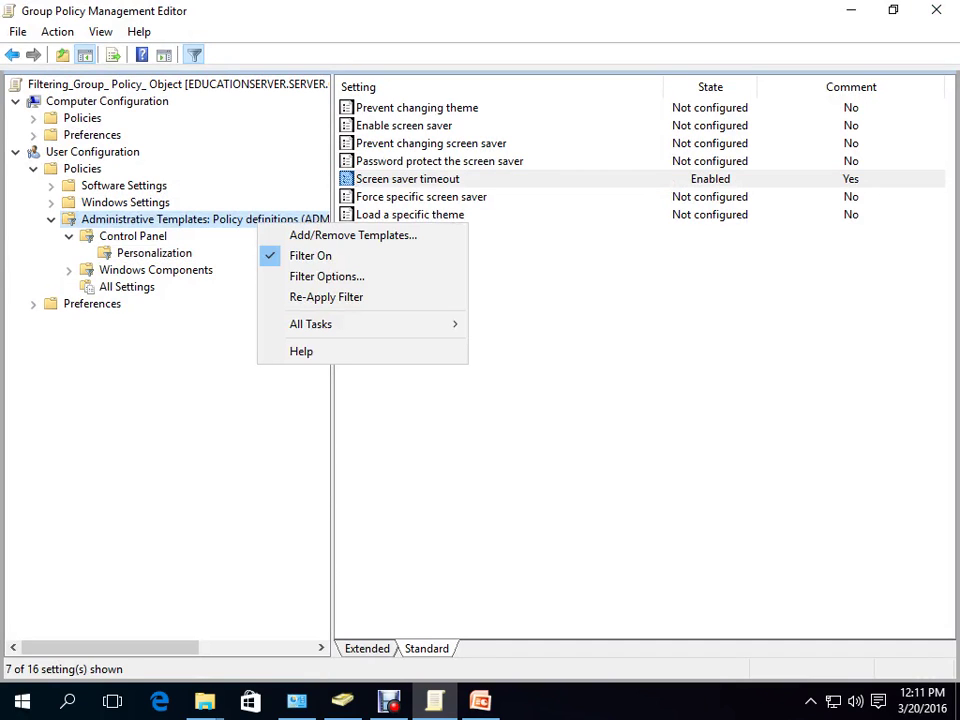
click(310, 256)
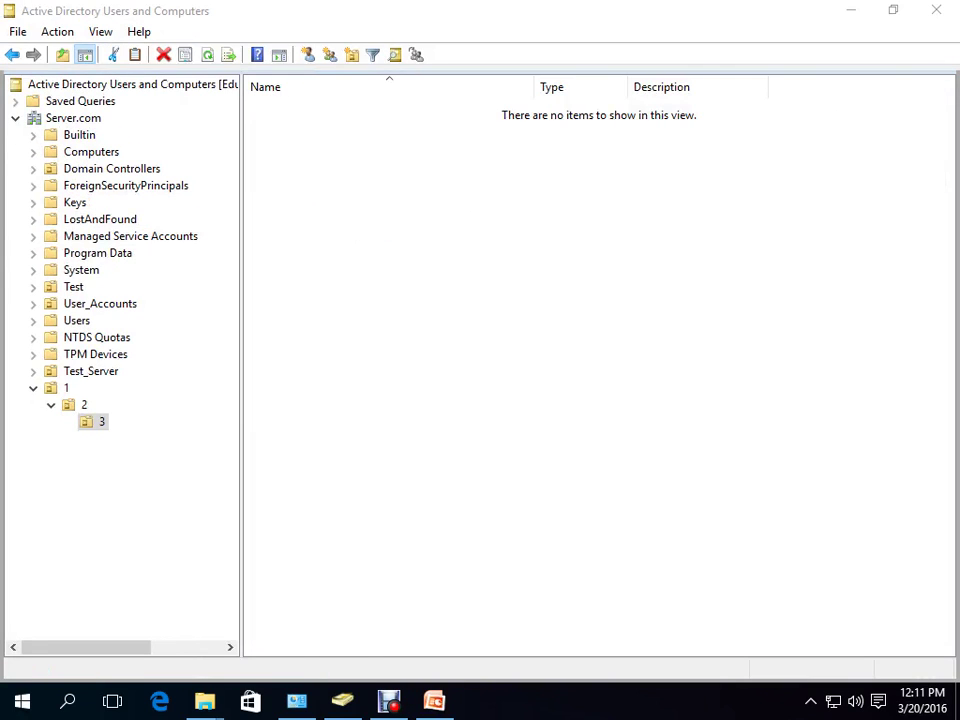
Step: Reopen Group Policy Management and expand organizational units 1 and 2 under Server.com to reach unit 3
click(22, 701)
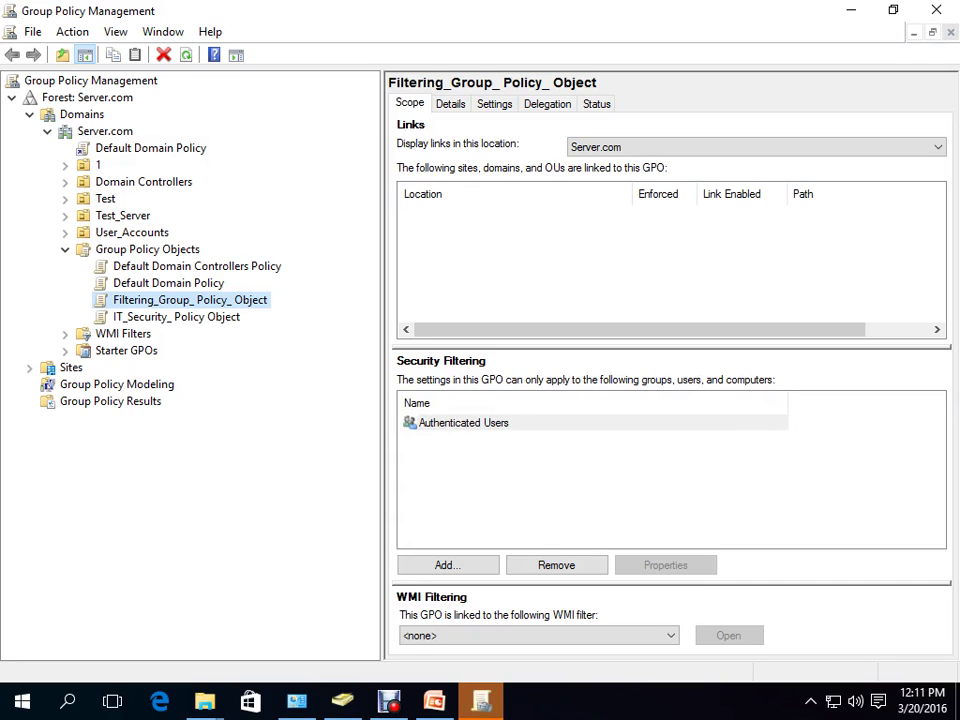
click(65, 164)
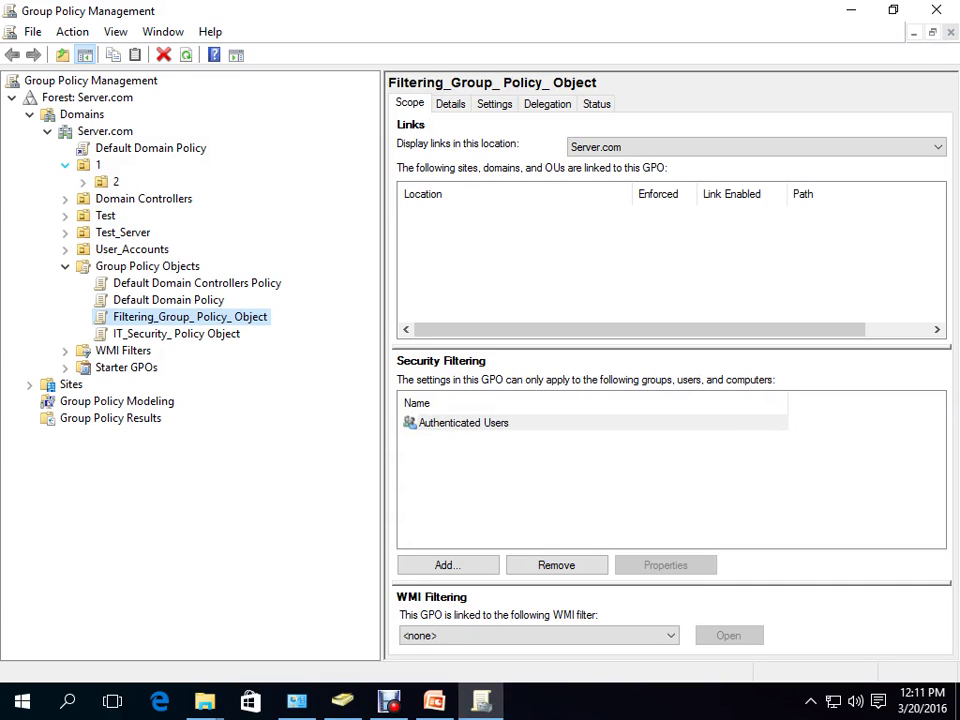
click(83, 181)
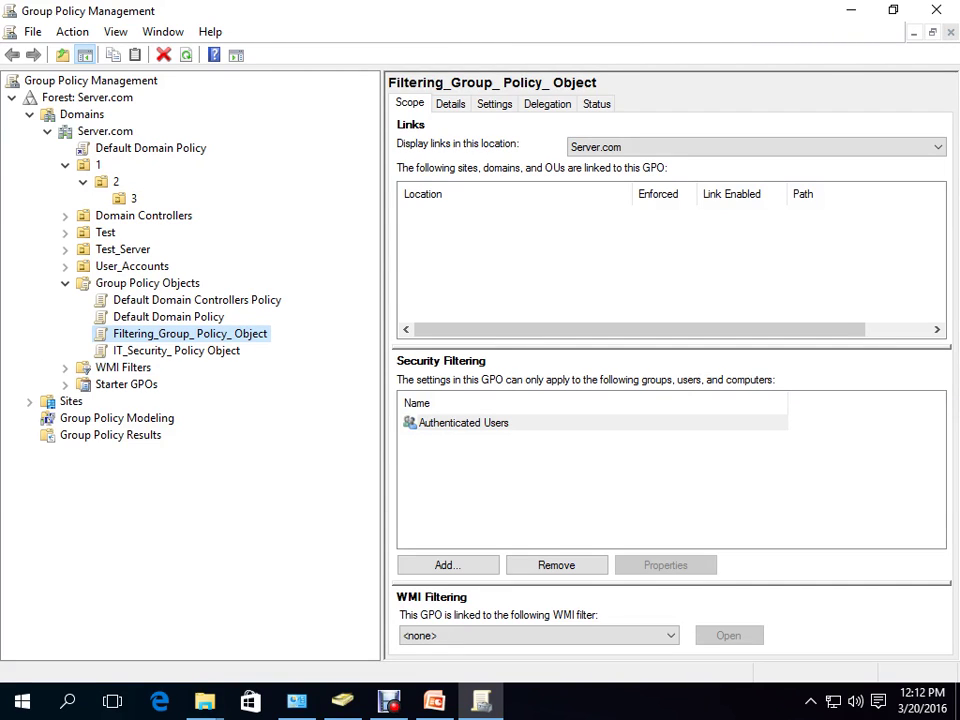
right_click(182, 284)
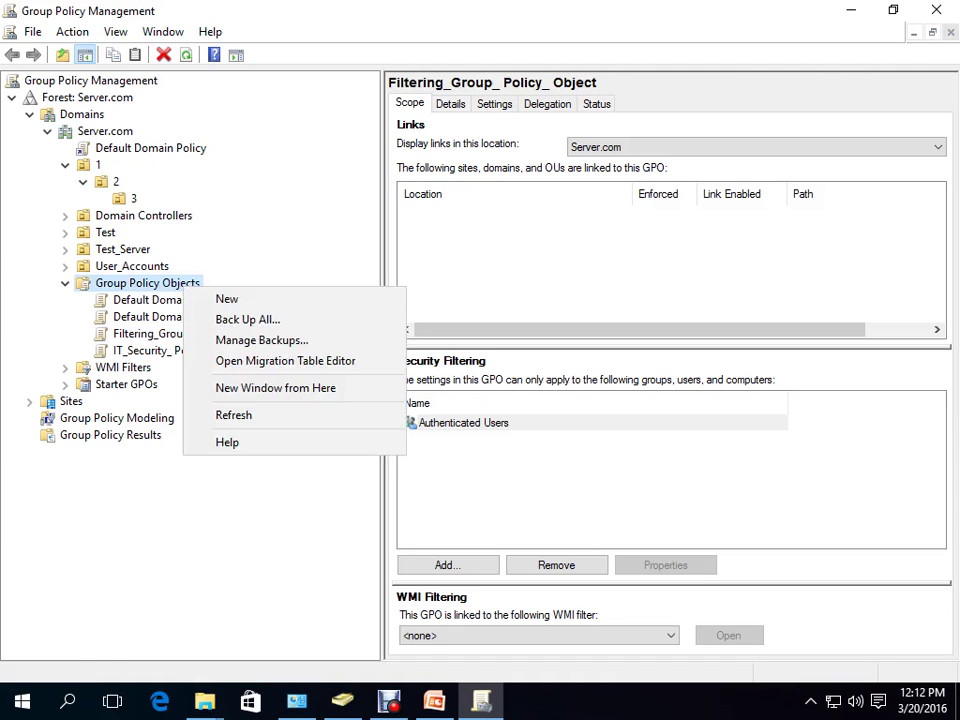
click(214, 298)
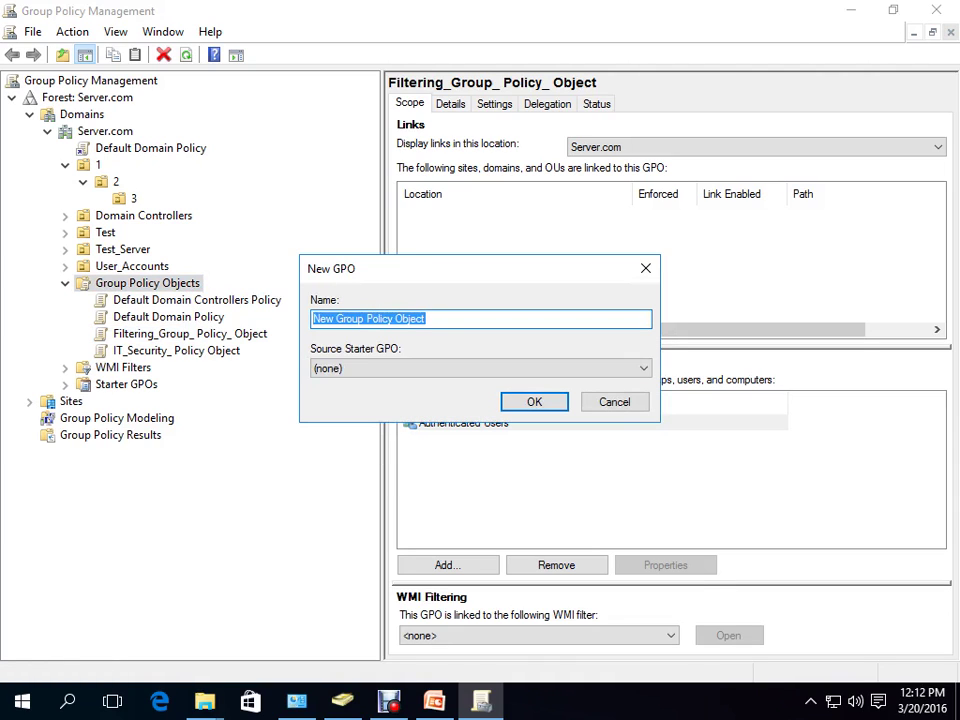
key(Escape)
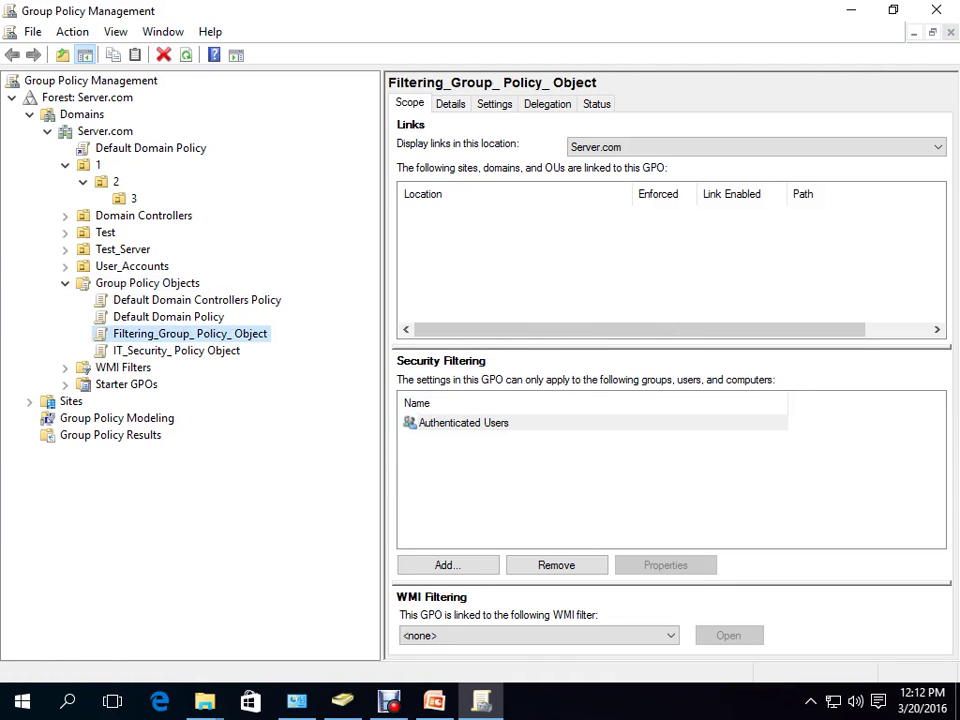
Step: Create a GPO named "1_2_3_New Group Policy Object" and link it to organizational unit 3
right_click(128, 198)
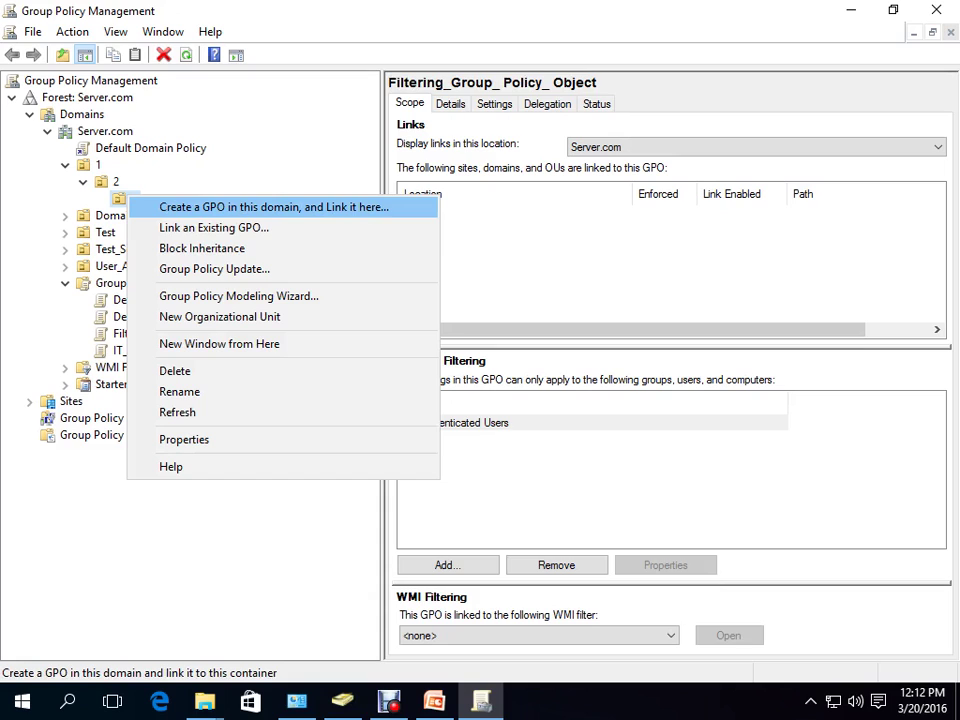
key(Return)
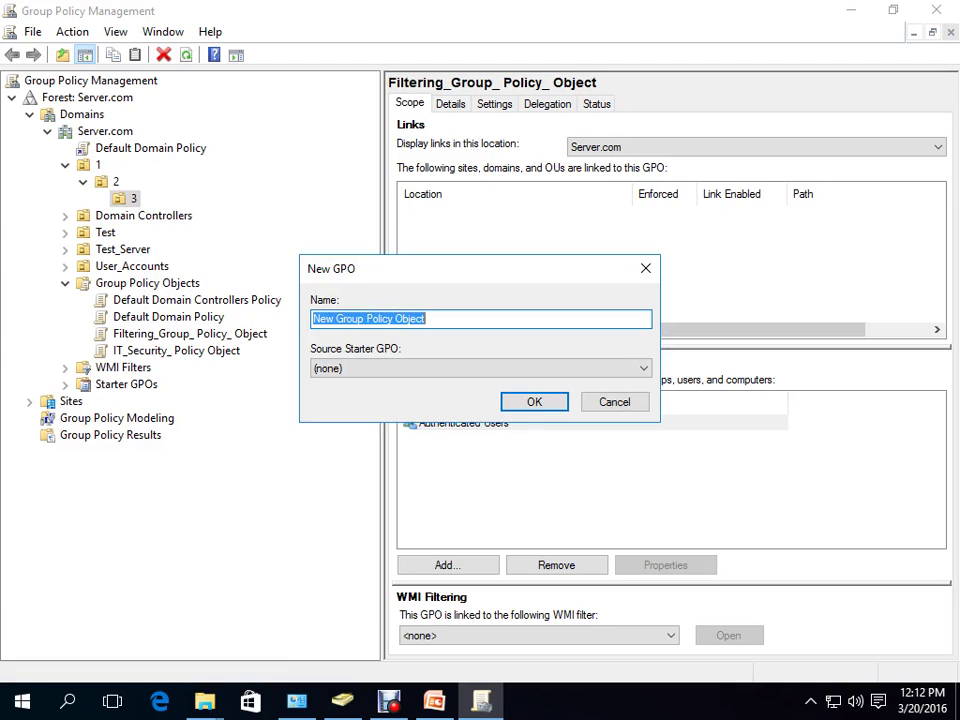
key(Right)
key(Left)
key(Left)
key(Left)
key(Left)
key(Left)
key(Left)
key(Left)
key(Left)
key(Left)
key(Left)
key(Left)
key(Left)
key(Left)
key(Left)
key(Left)
key(Left)
key(Left)
key(Left)
key(Left)
key(Left)
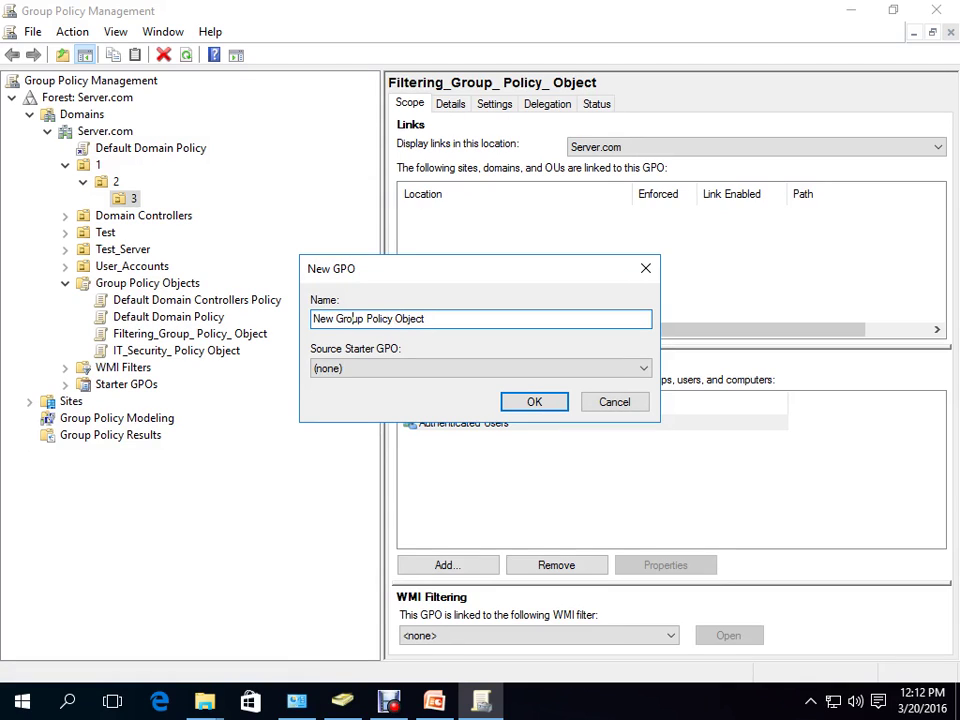
text(1_)
text(2_)
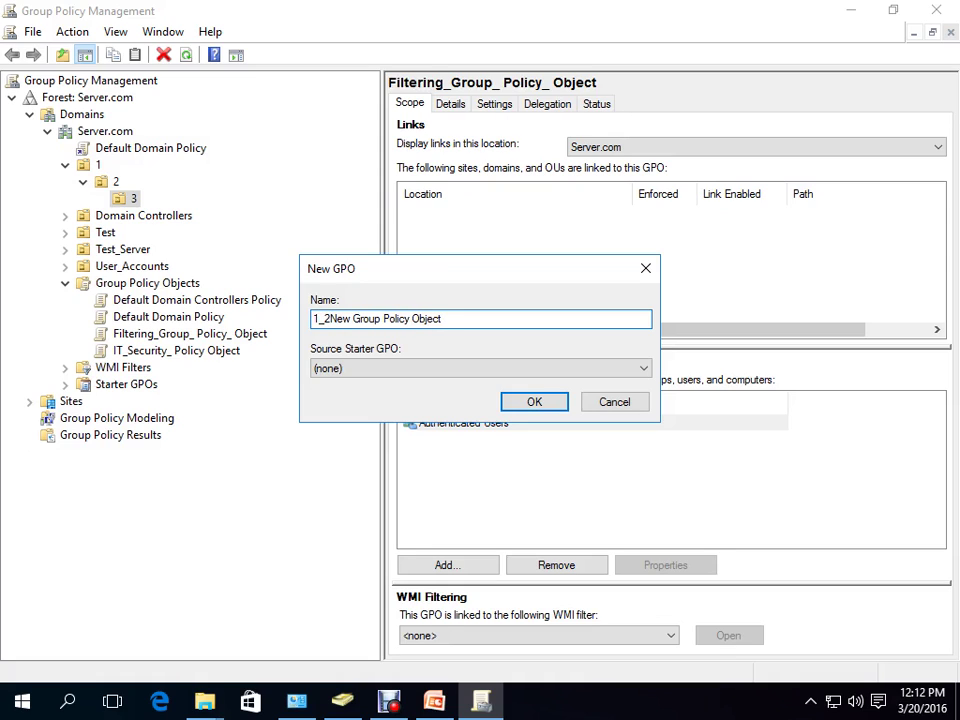
text(3_)
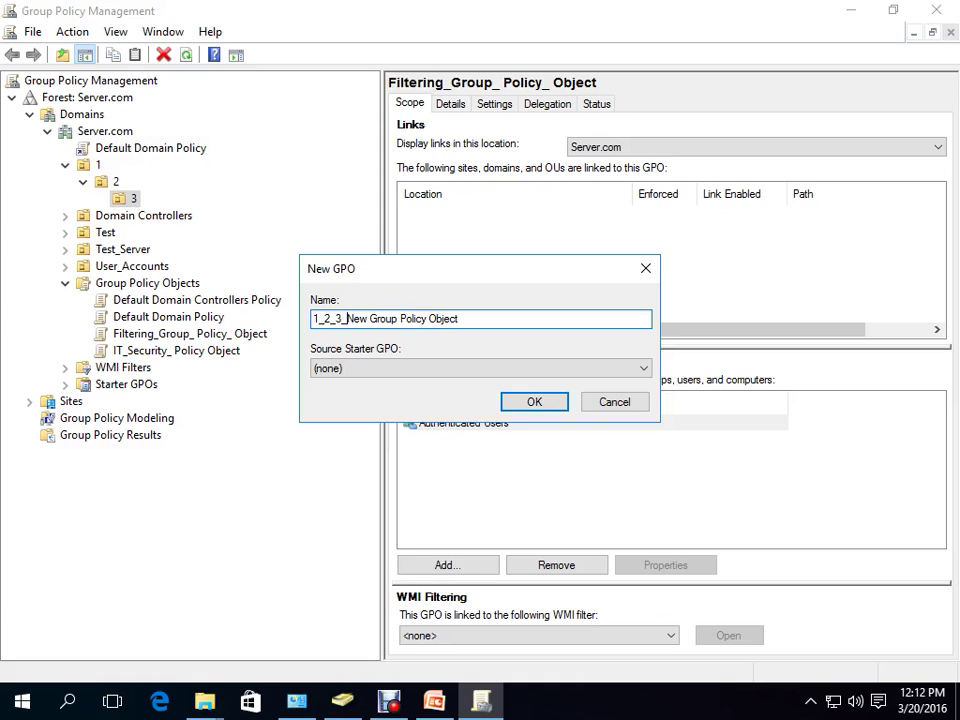
key(Return)
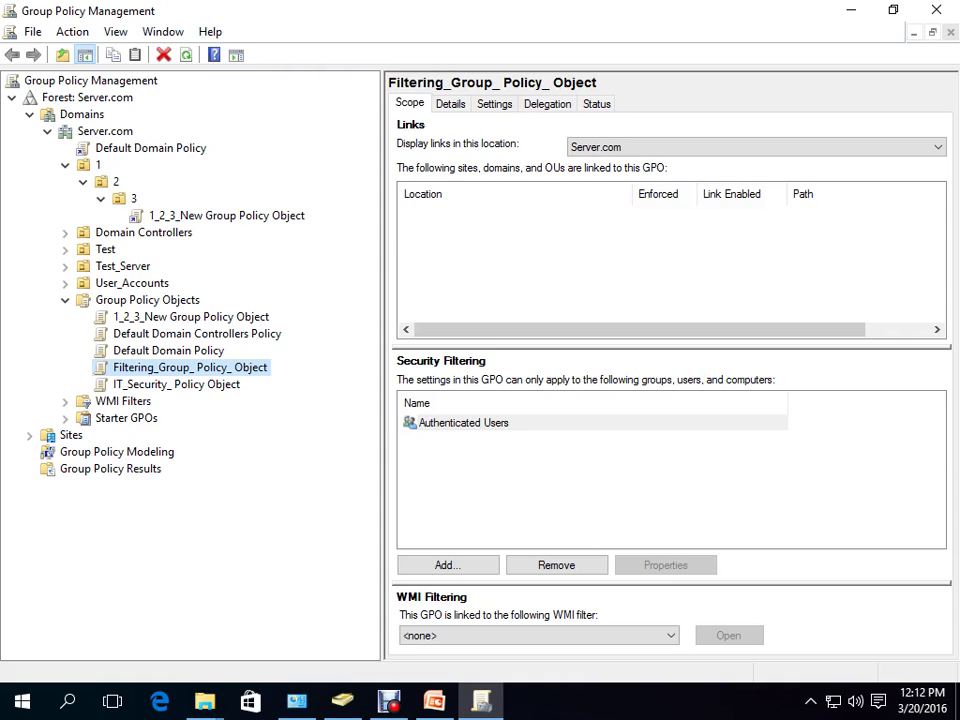
Step: Rename the new GPO to "1_2_3_New Group Policy Object_Override"
right_click(200, 316)
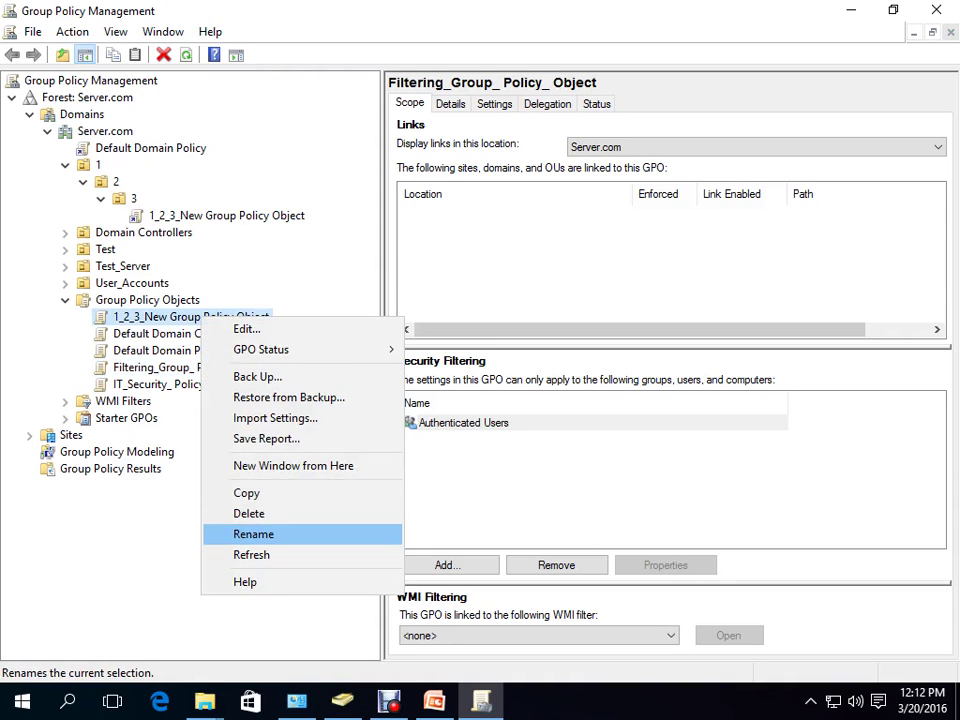
click(253, 534)
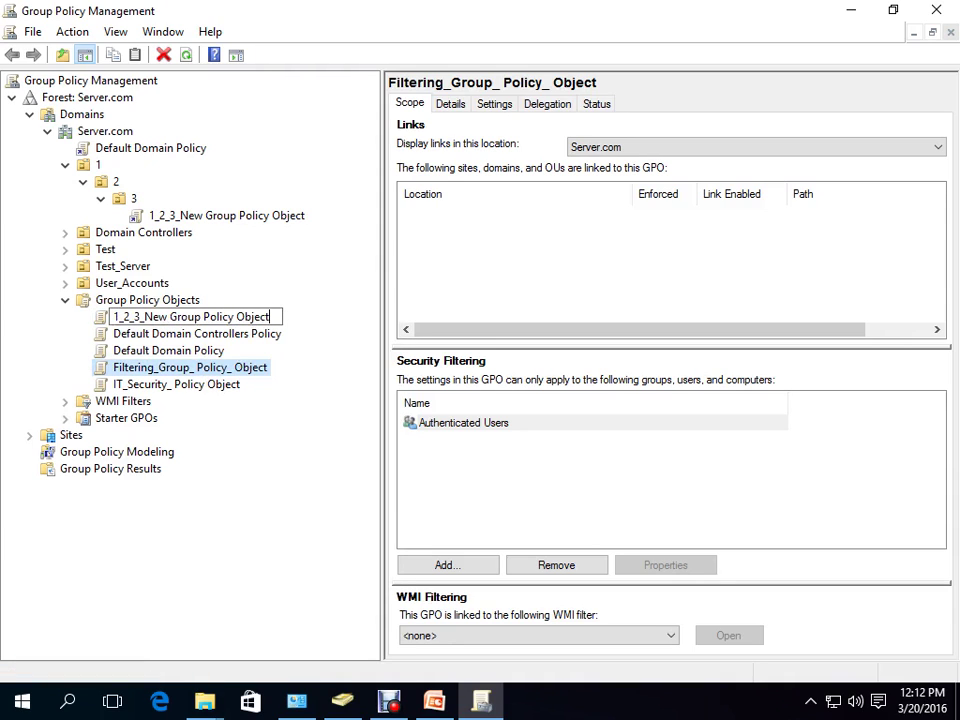
text(_0)
text(ver)
text(ri)
text(de)
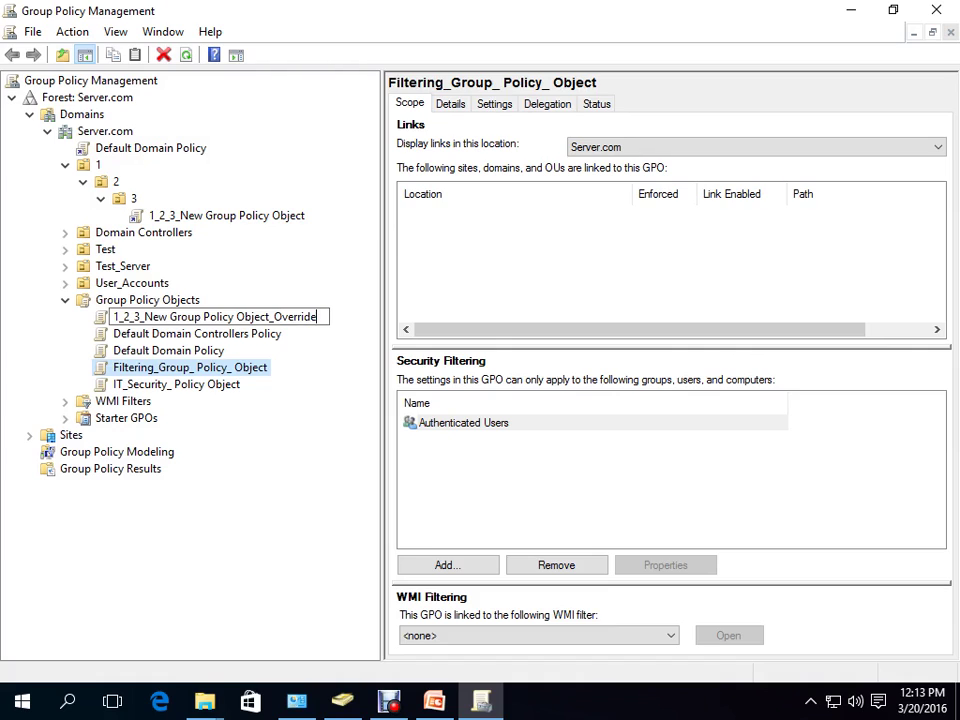
key(Return)
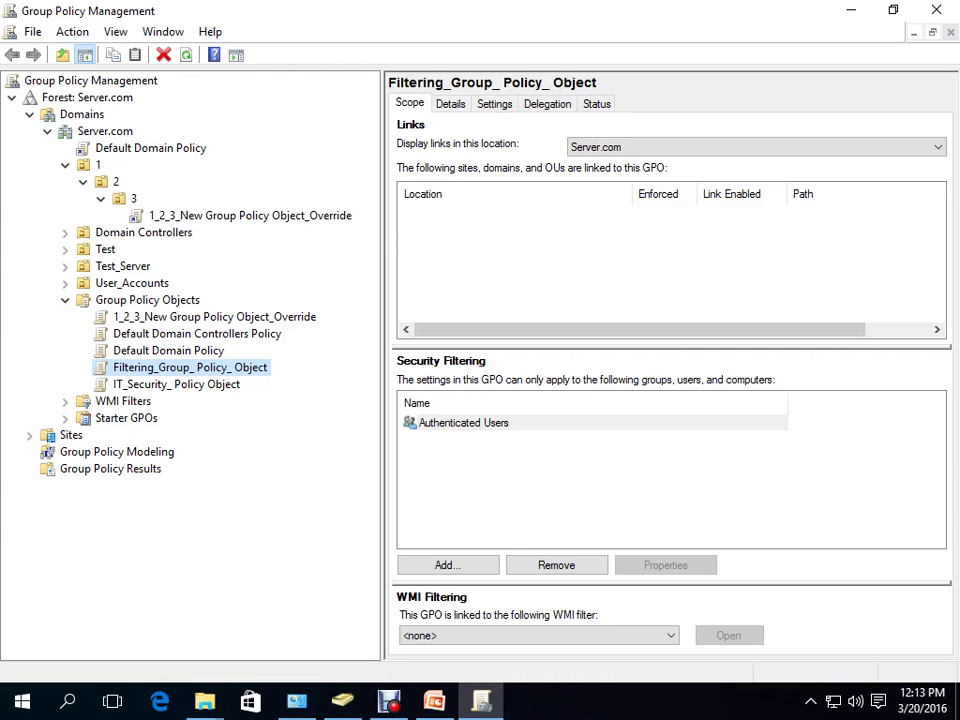
Step: Open the 1_2_3_New Group Policy Object_Override GPO for editing, expand its User Configuration policies and widen the tree
right_click(268, 317)
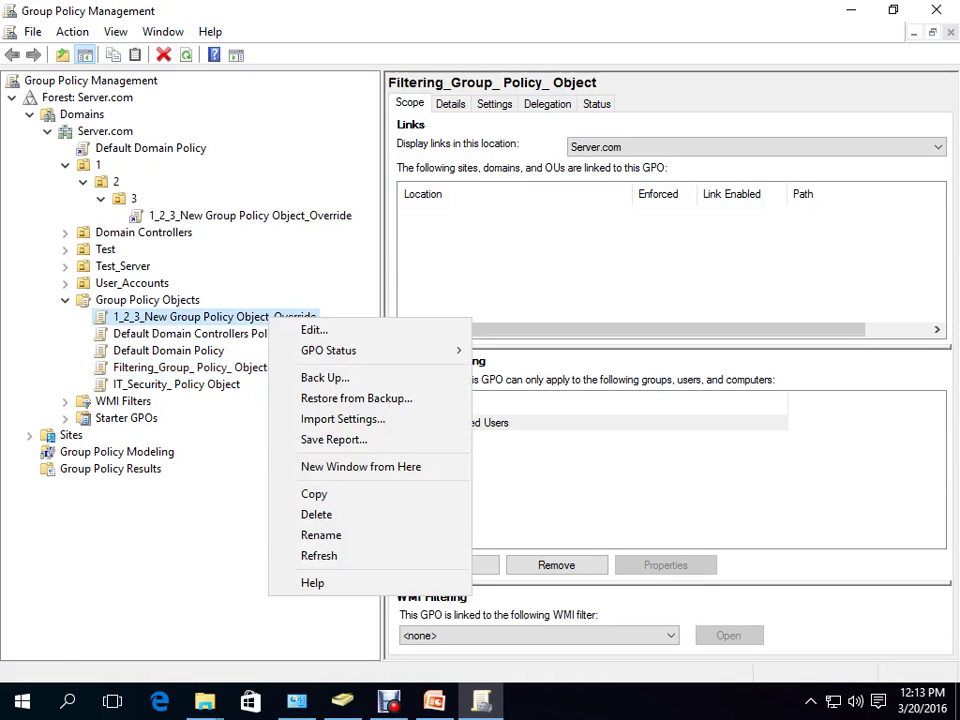
key(Return)
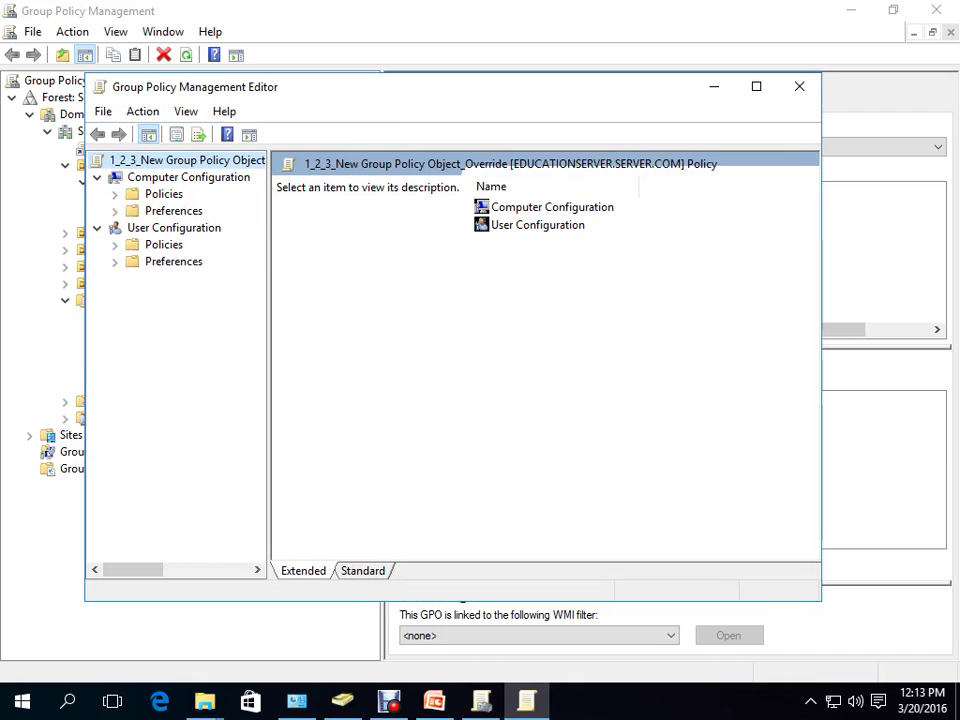
click(174, 228)
click(188, 177)
click(115, 244)
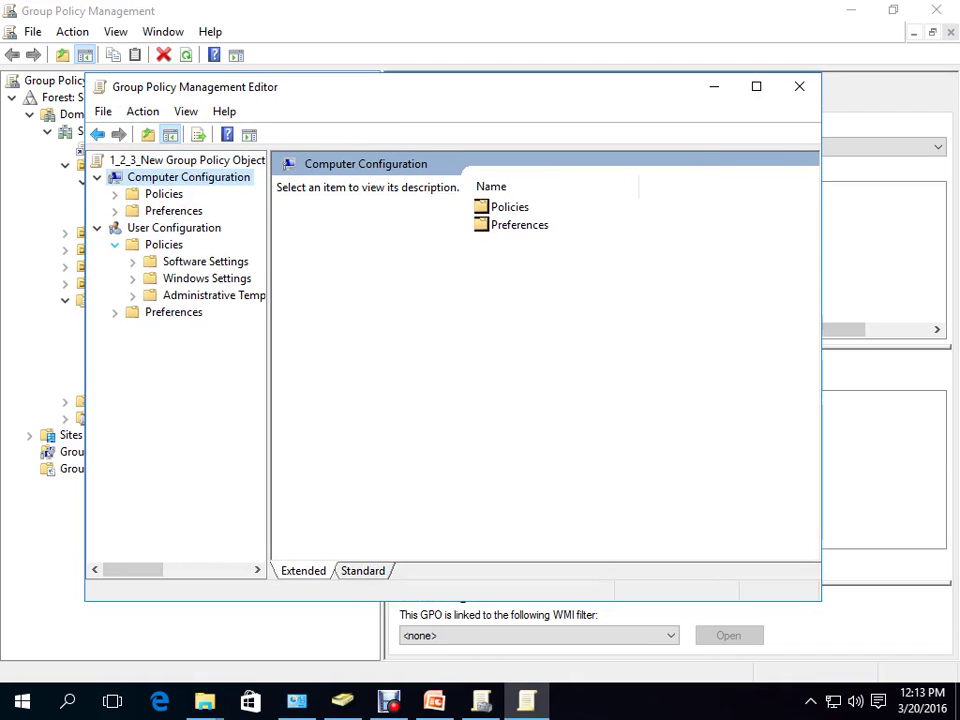
drag(268, 400, 318, 400)
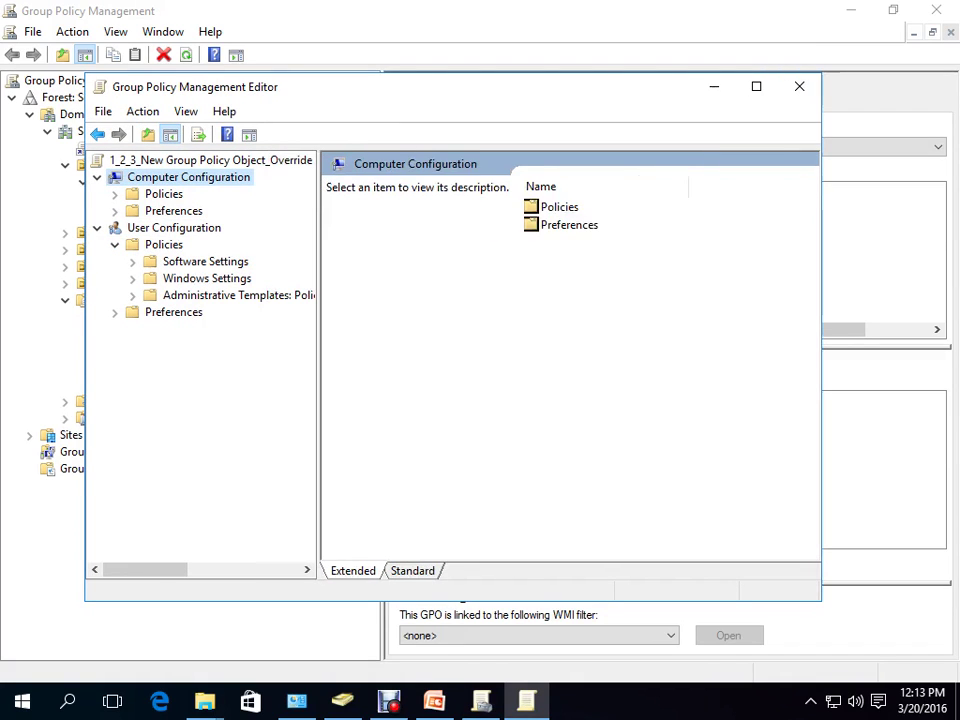
Step: Open the Personalization settings under Control Panel in the user Administrative Templates
click(132, 295)
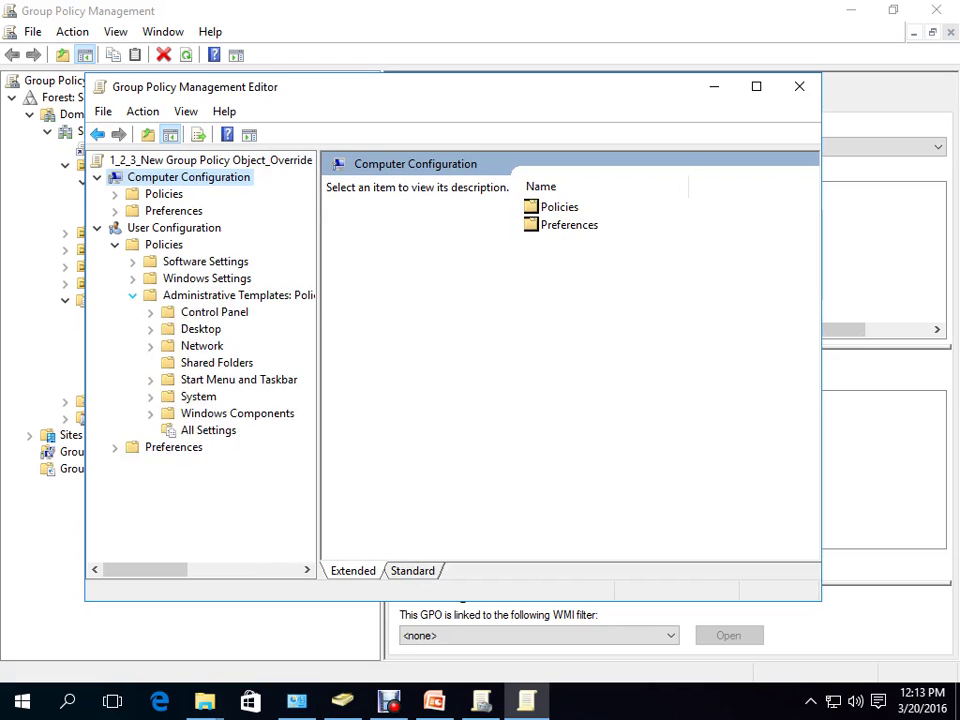
click(214, 312)
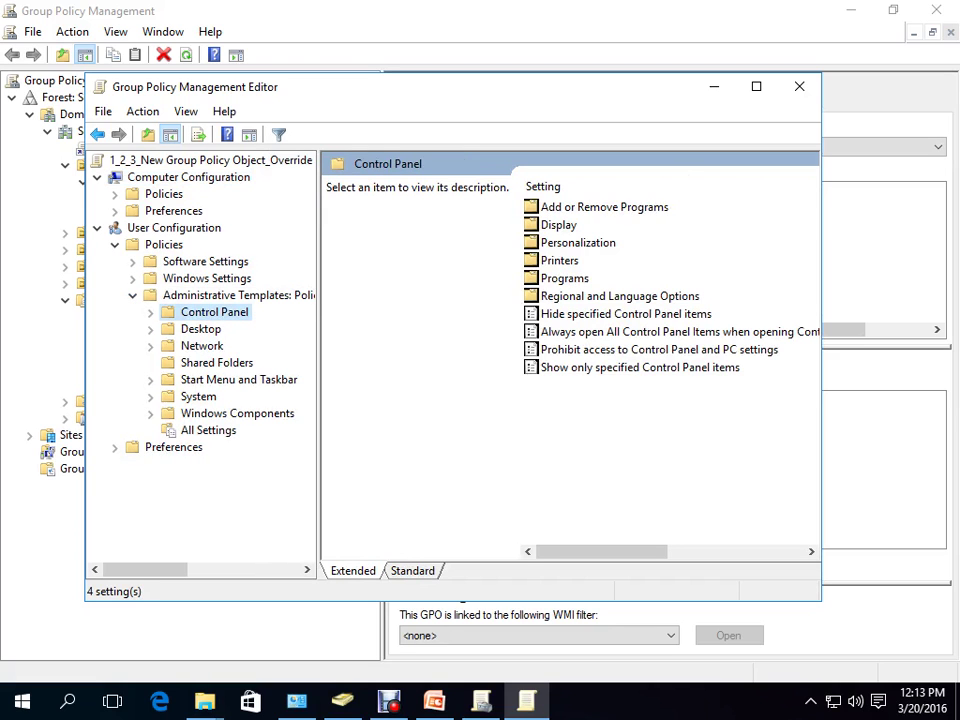
double_click(578, 242)
click(686, 163)
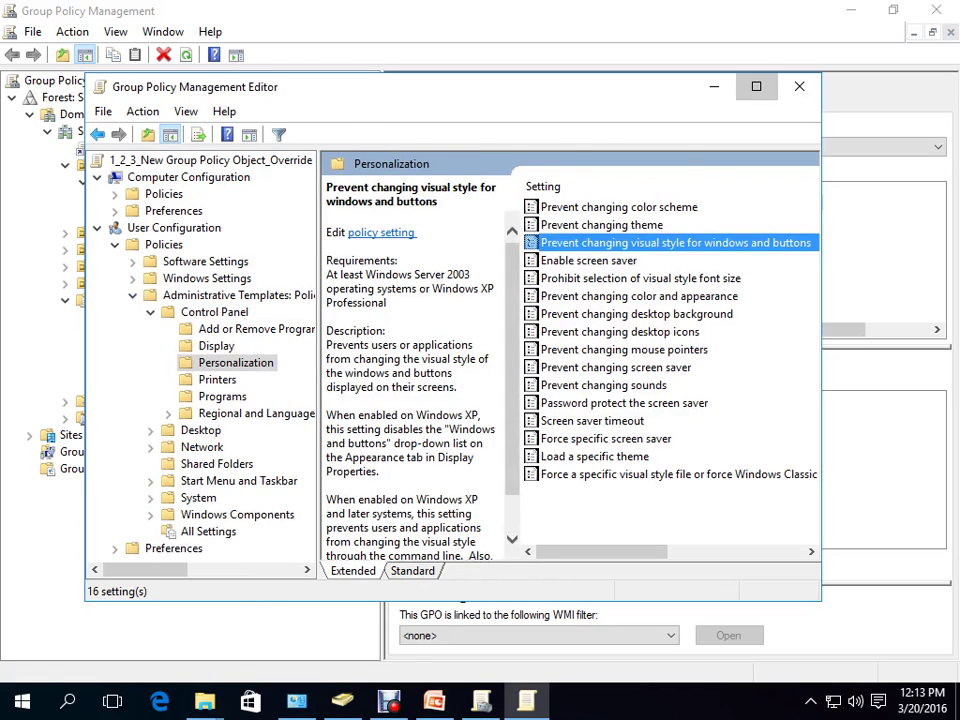
Step: Set the Screen saver timeout policy under Personalization to Disabled and apply it
click(756, 86)
key(ctrl+space)
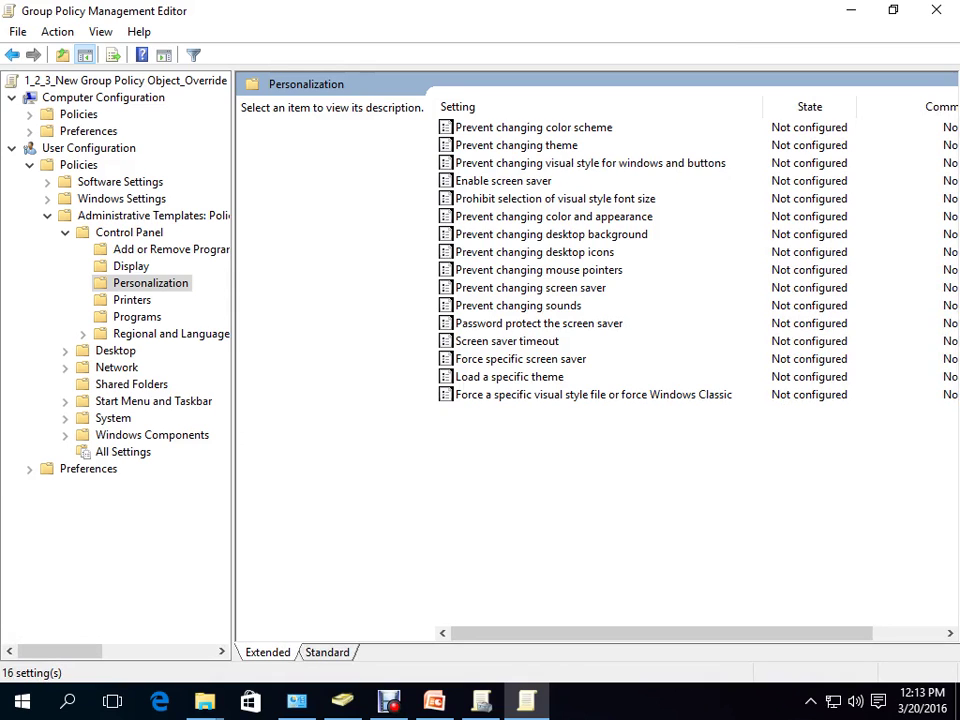
double_click(507, 341)
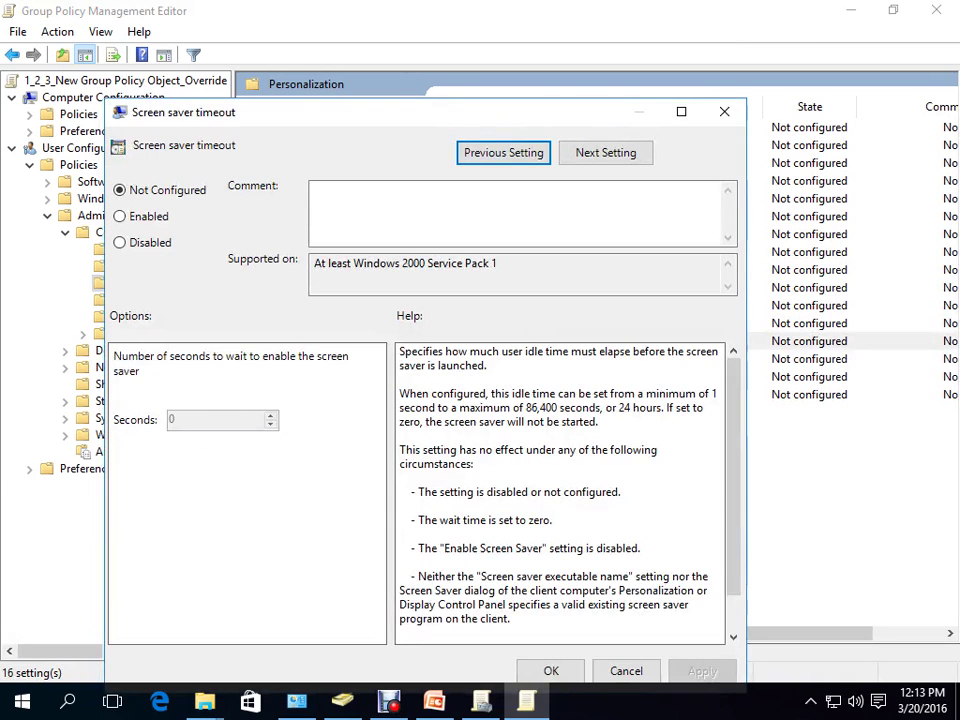
click(120, 216)
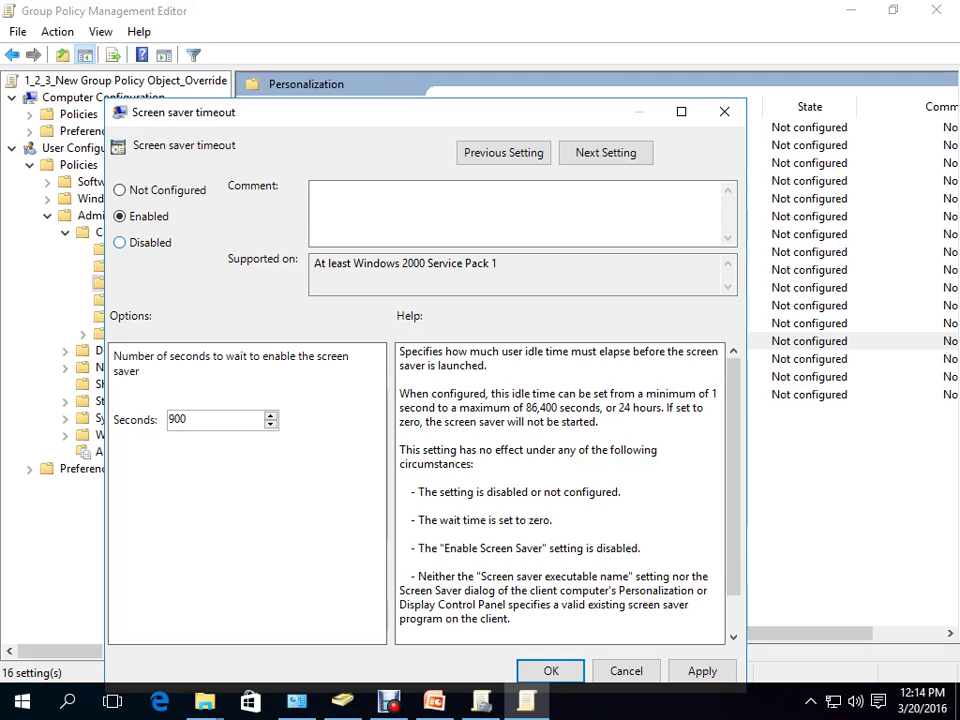
click(120, 242)
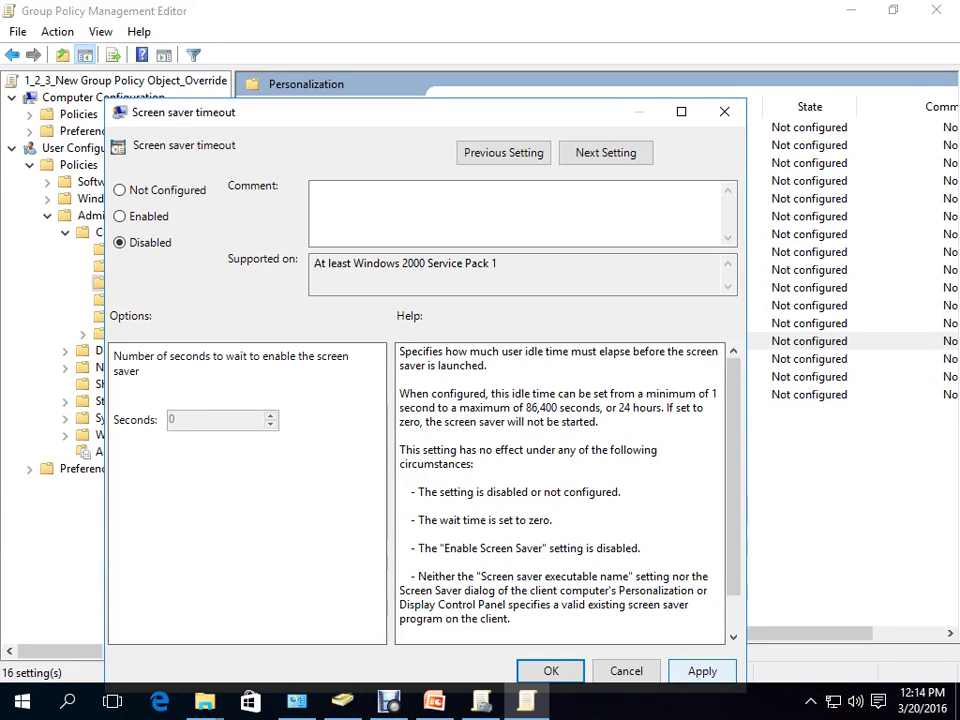
key(alt+a)
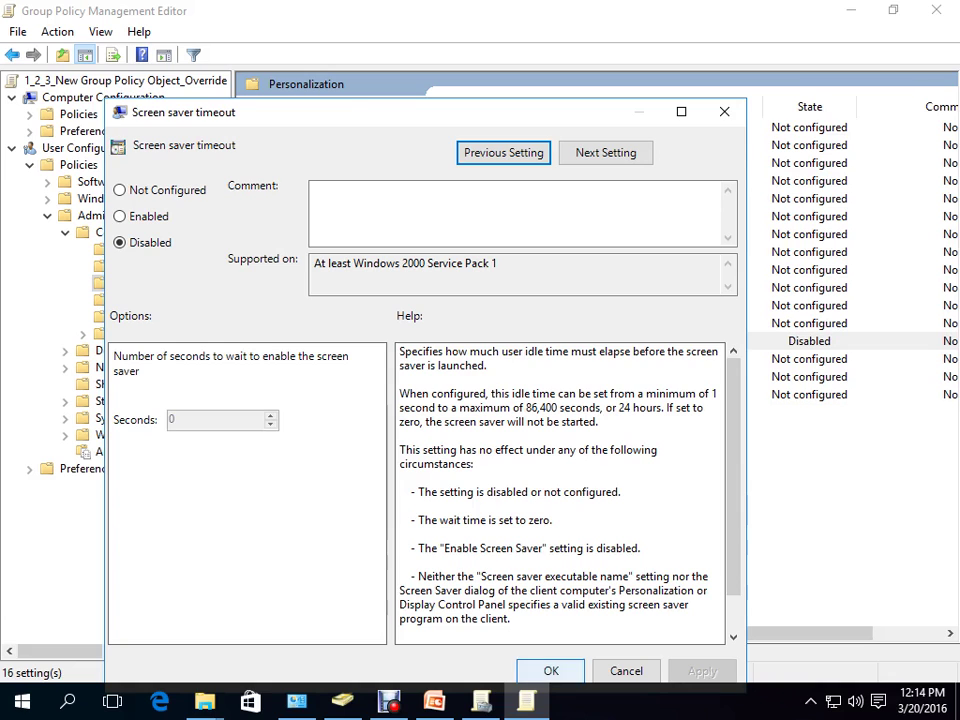
key(Escape)
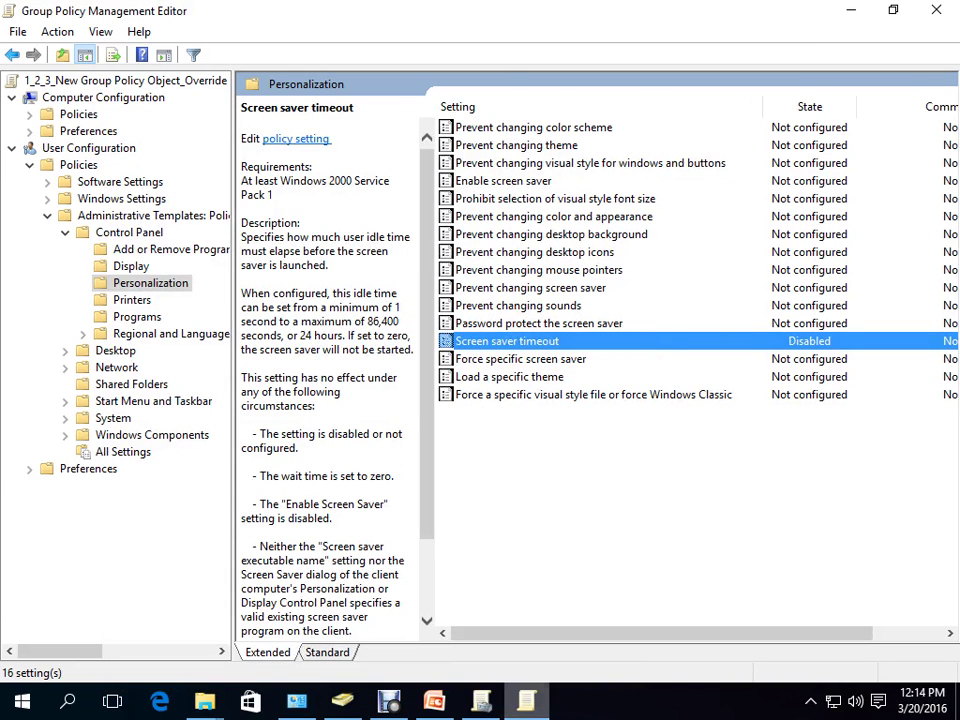
key(alt+F4)
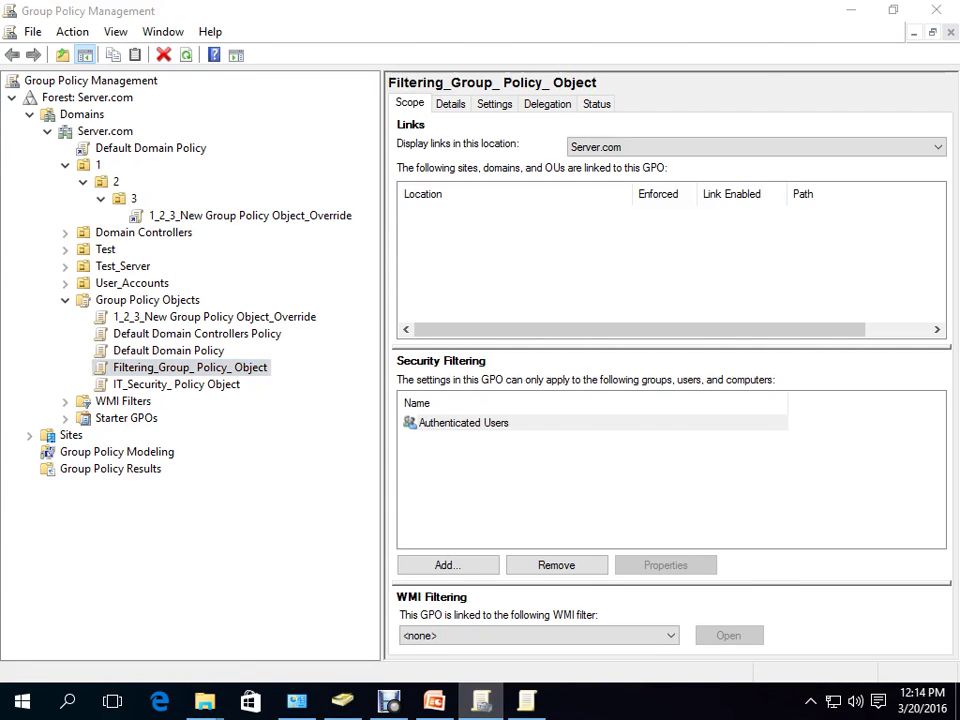
click(296, 700)
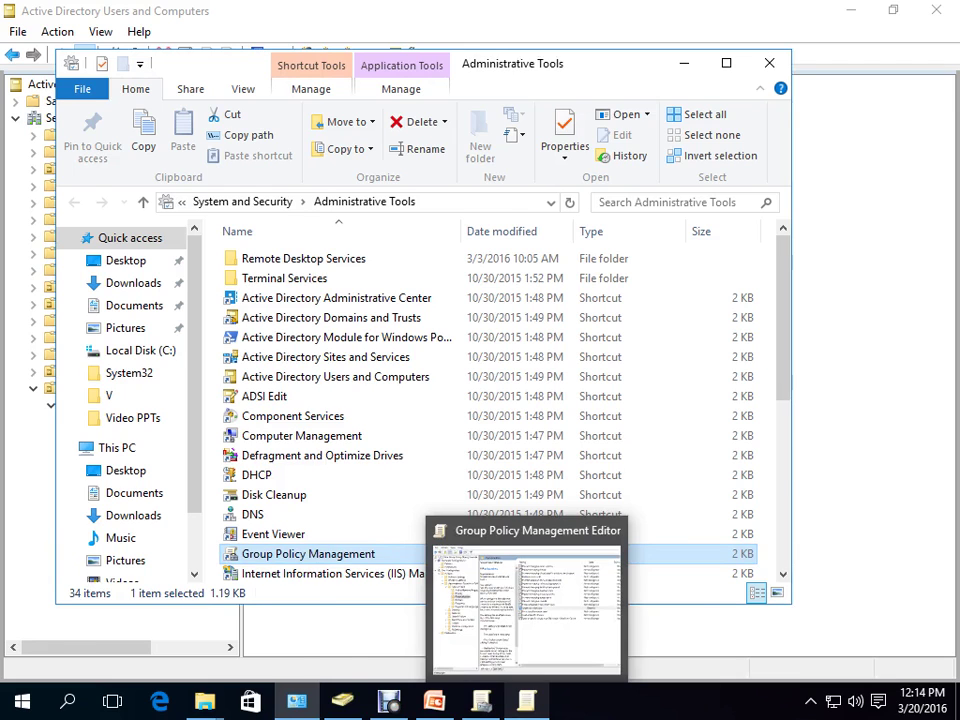
click(527, 600)
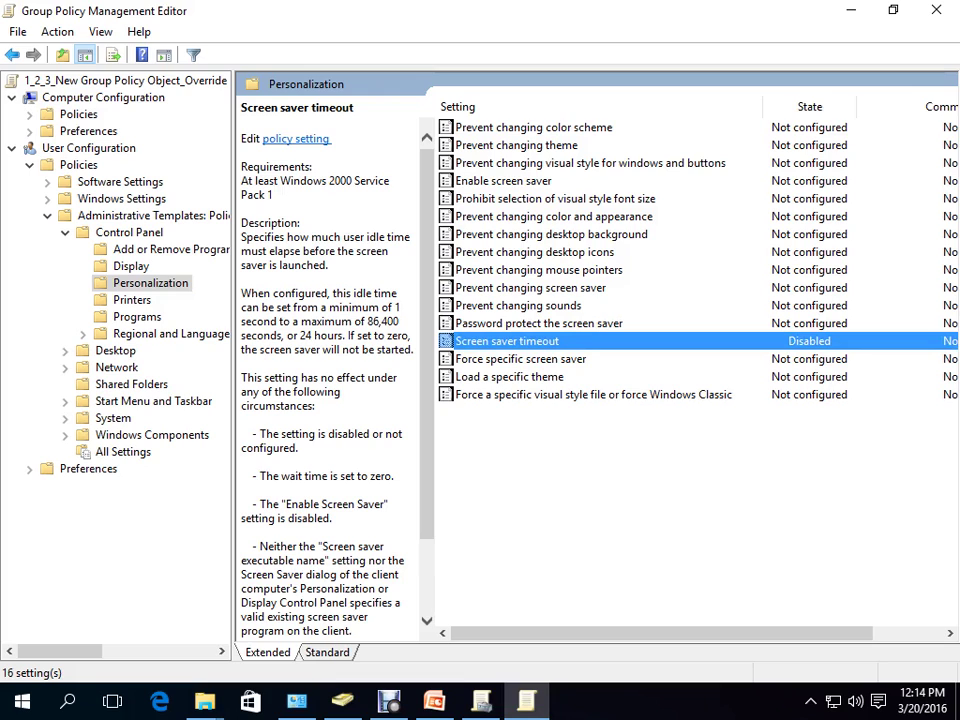
Step: Review the lab activities in the Manage Group Policy Scope presentation in PowerPoint and return to Group Policy Management
key(alt+Tab)
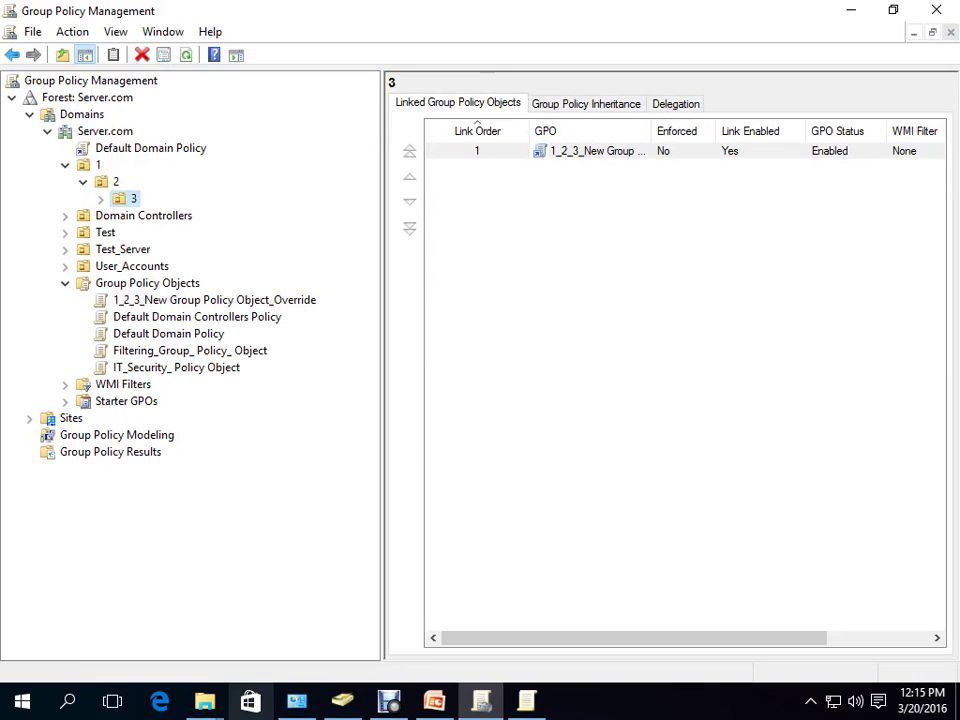
key(alt+Tab)
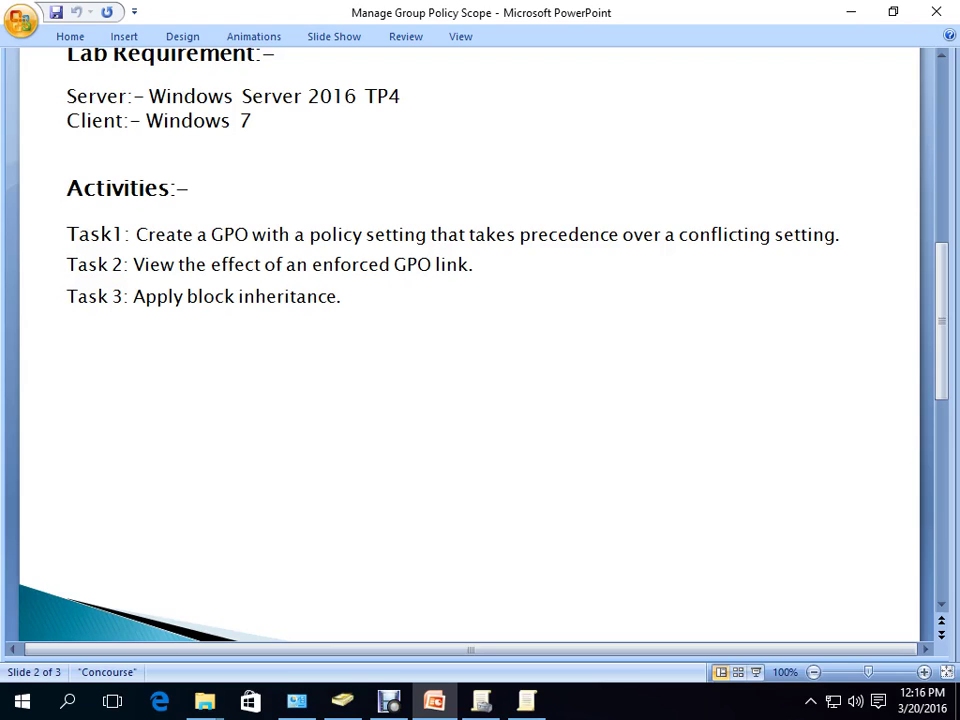
key(alt+Tab)
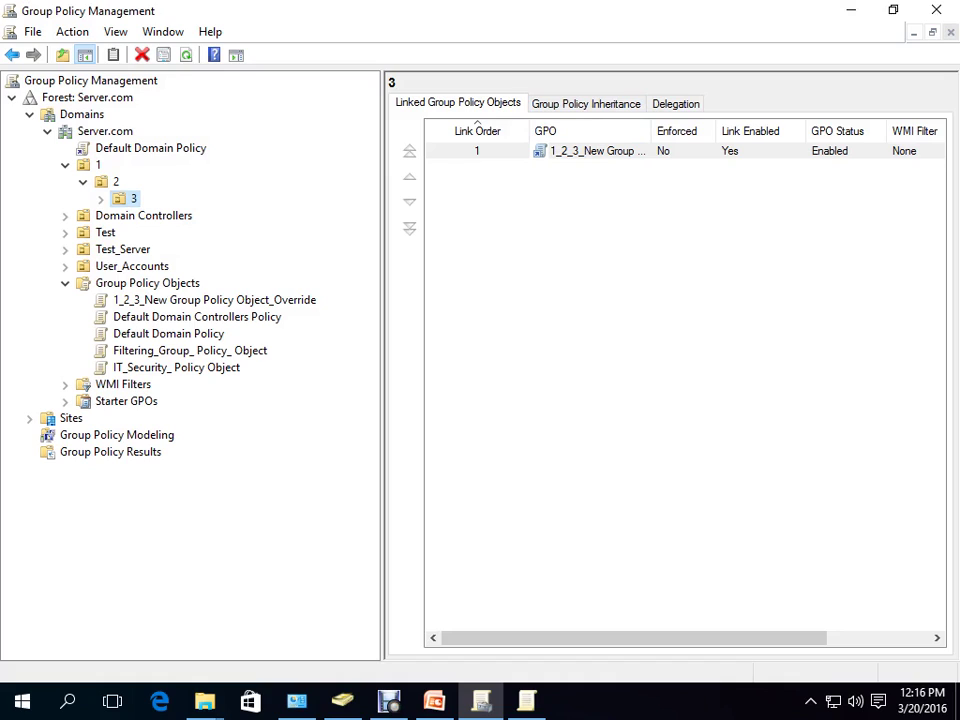
Step: Expand organizational unit 3 and compare its Group Policy inheritance with that of Domain Controllers
key(Right)
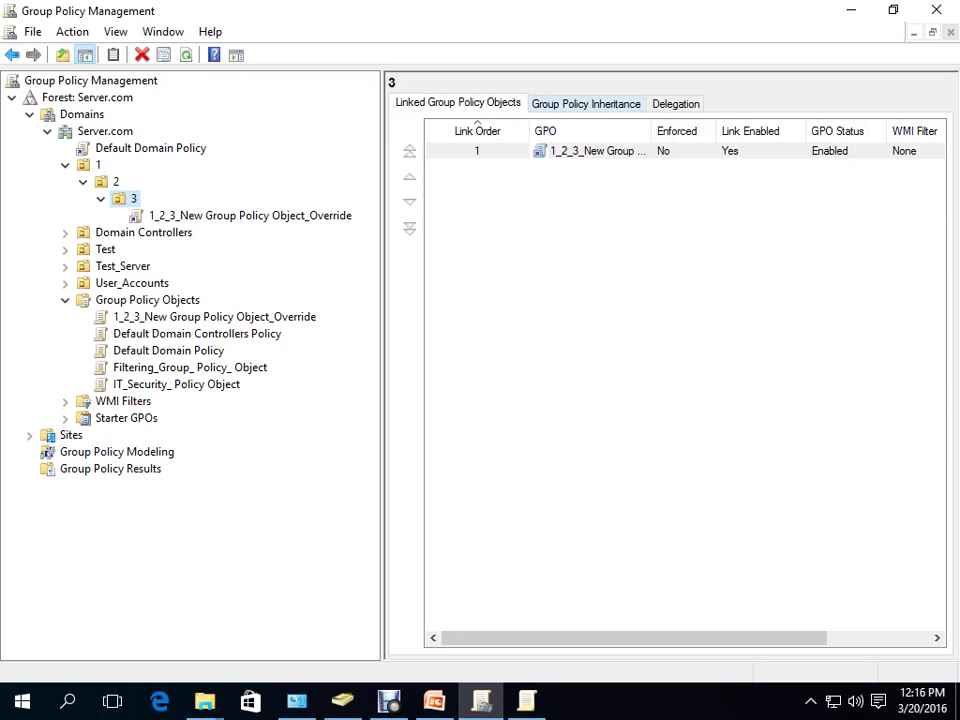
click(586, 103)
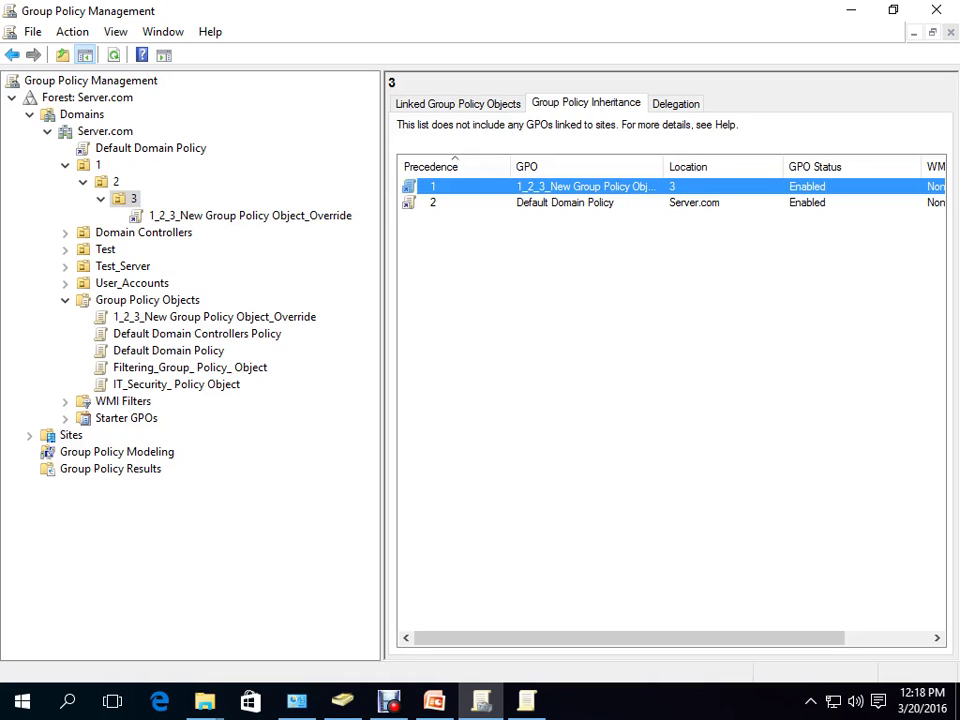
click(144, 232)
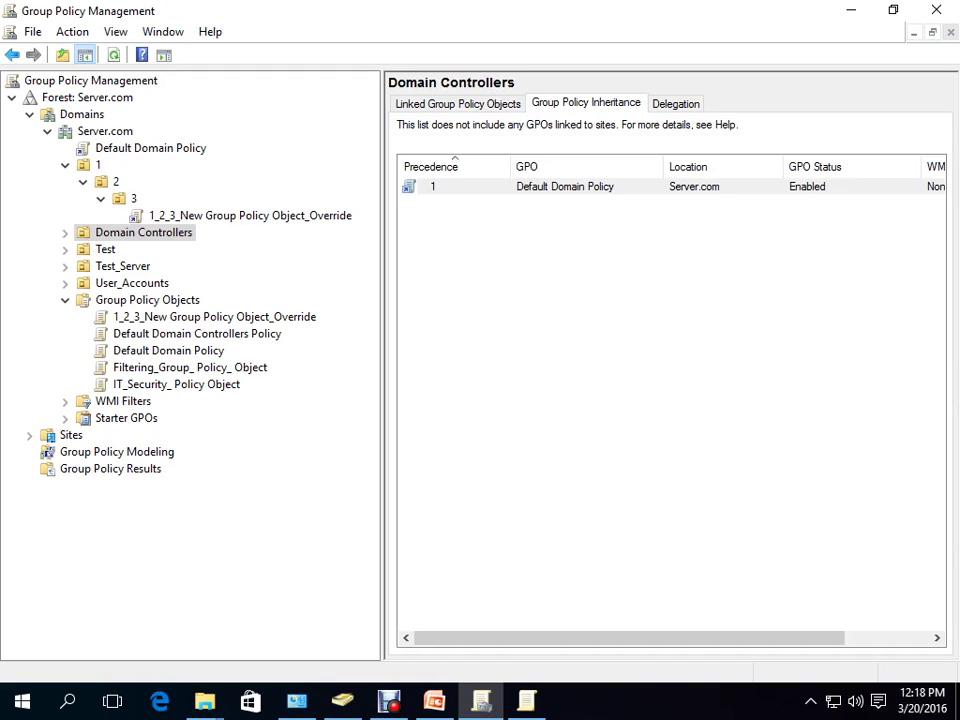
click(133, 198)
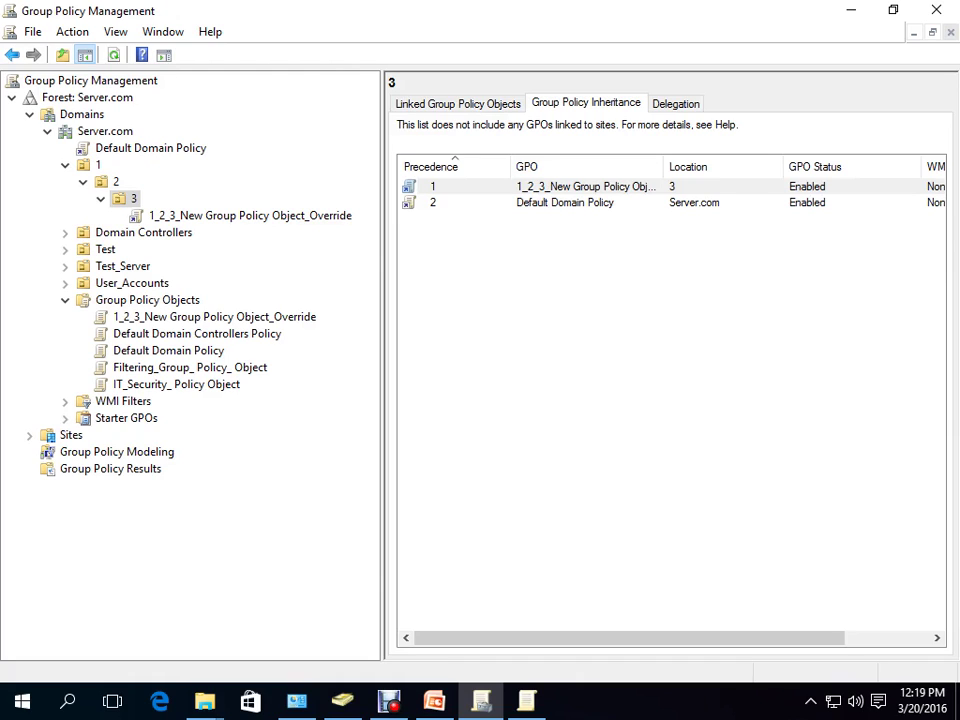
Step: Check the linked GPOs and delegation permissions of organizational unit 3, ending on its Group Policy inheritance list
key(ctrl+shift+Tab)
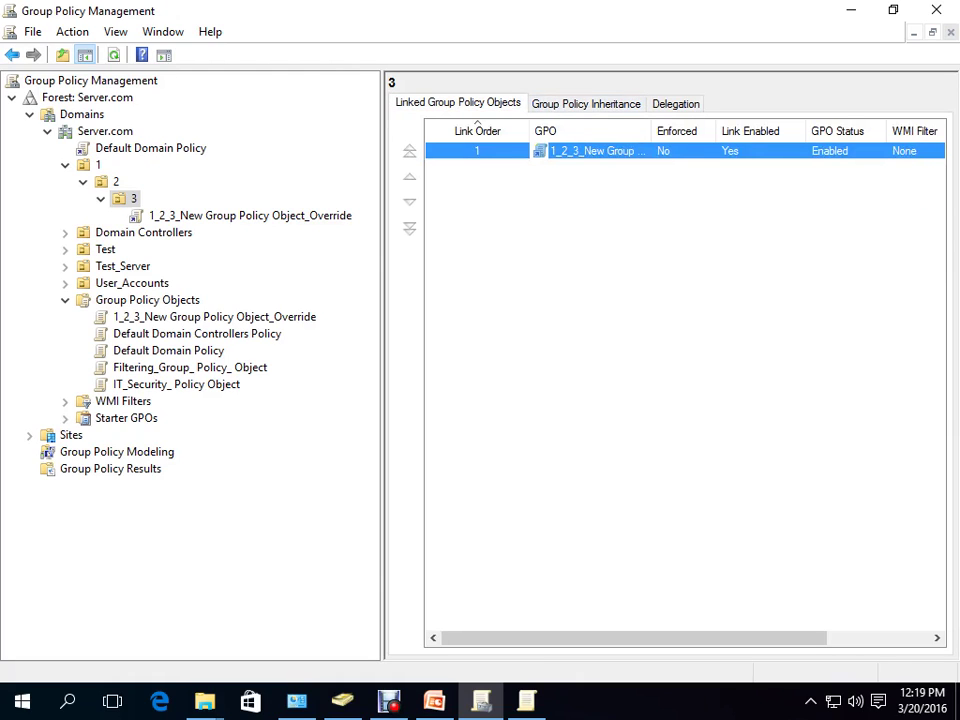
key(ctrl+shift+Tab)
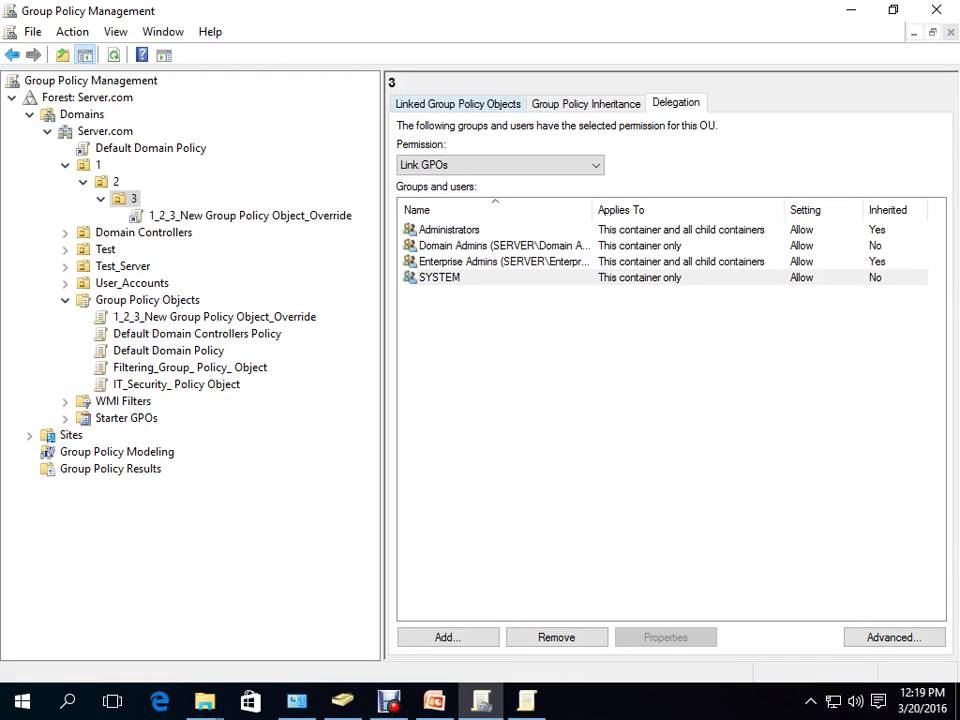
key(ctrl+Tab)
key(ctrl+Tab)
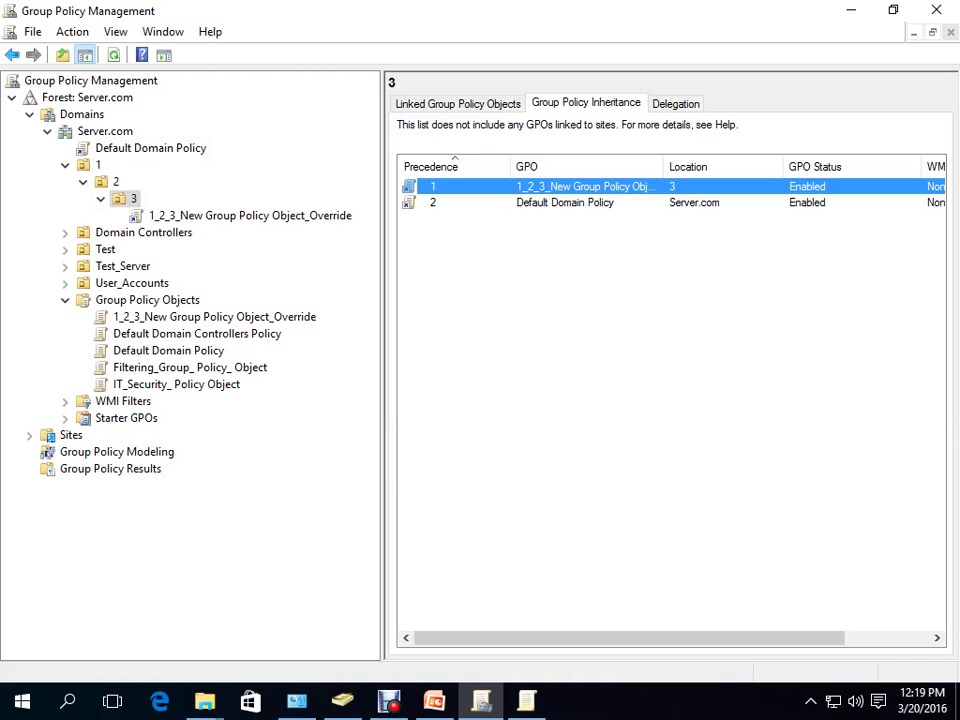
Step: Block inheritance on organizational unit 3 and view the scope of the 1_2_3_New Group Policy Object_Override GPO
right_click(130, 199)
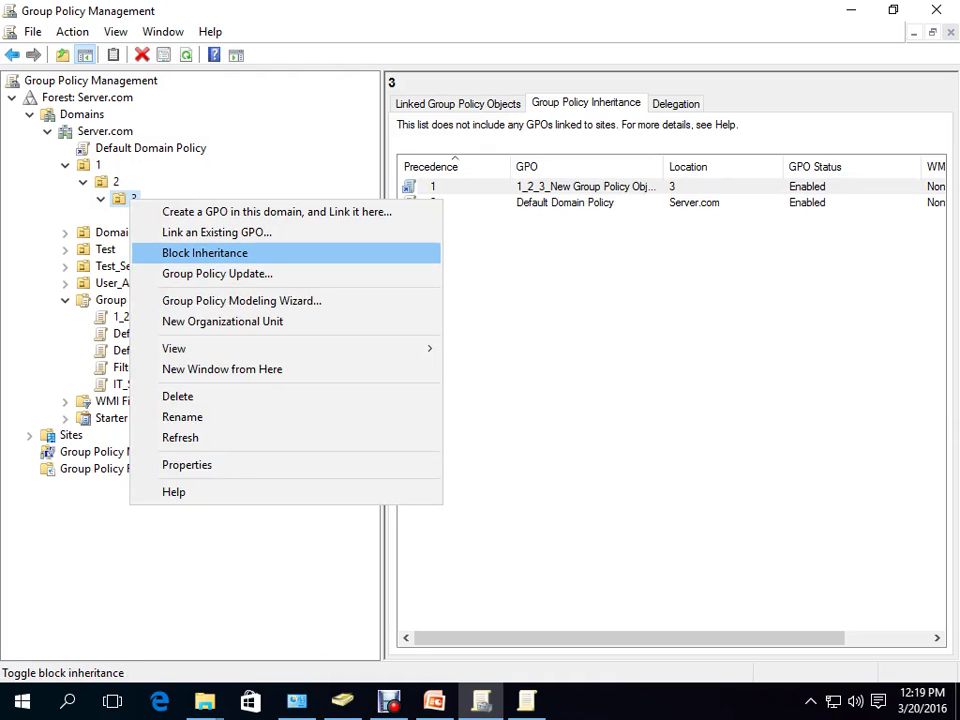
key(Return)
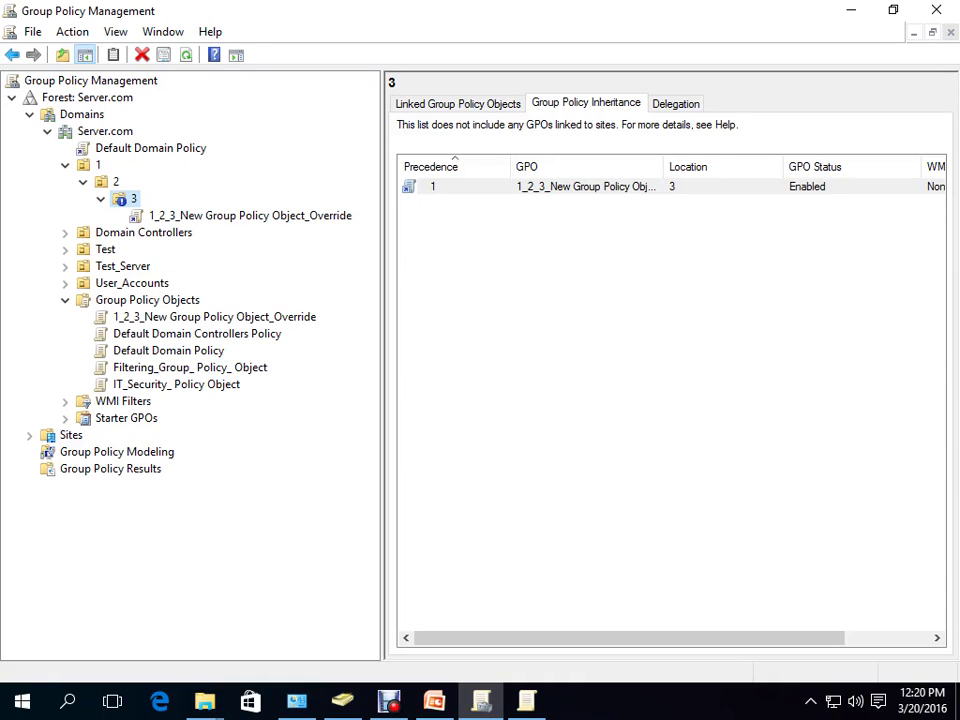
click(214, 316)
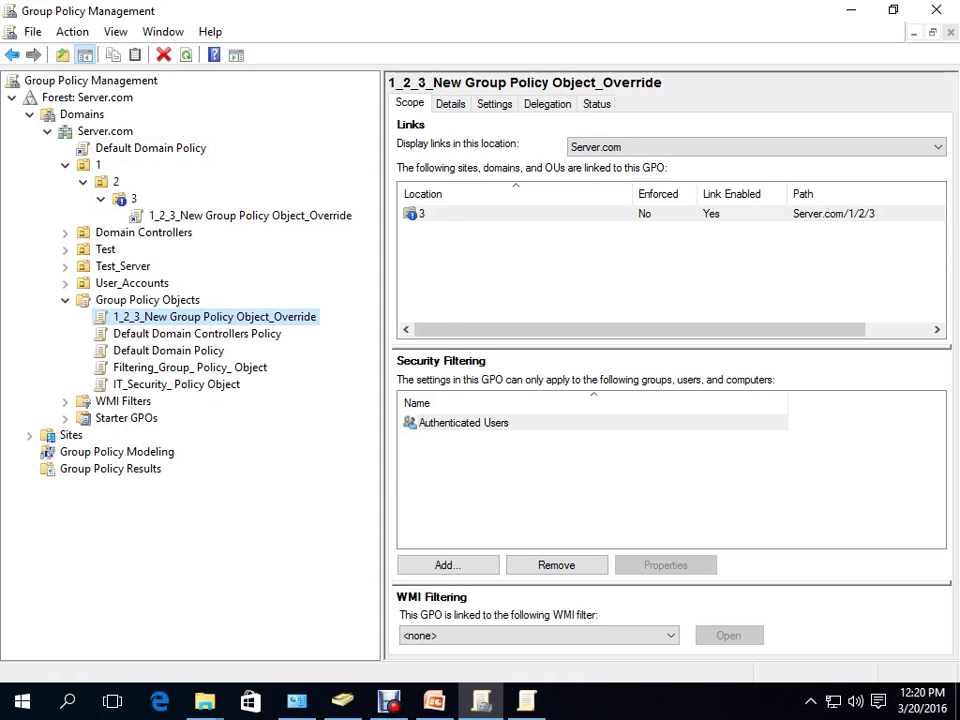
Step: Turn off Block Inheritance on organizational unit 3, refresh, and recheck the unit's Group Policy inheritance list
right_click(133, 199)
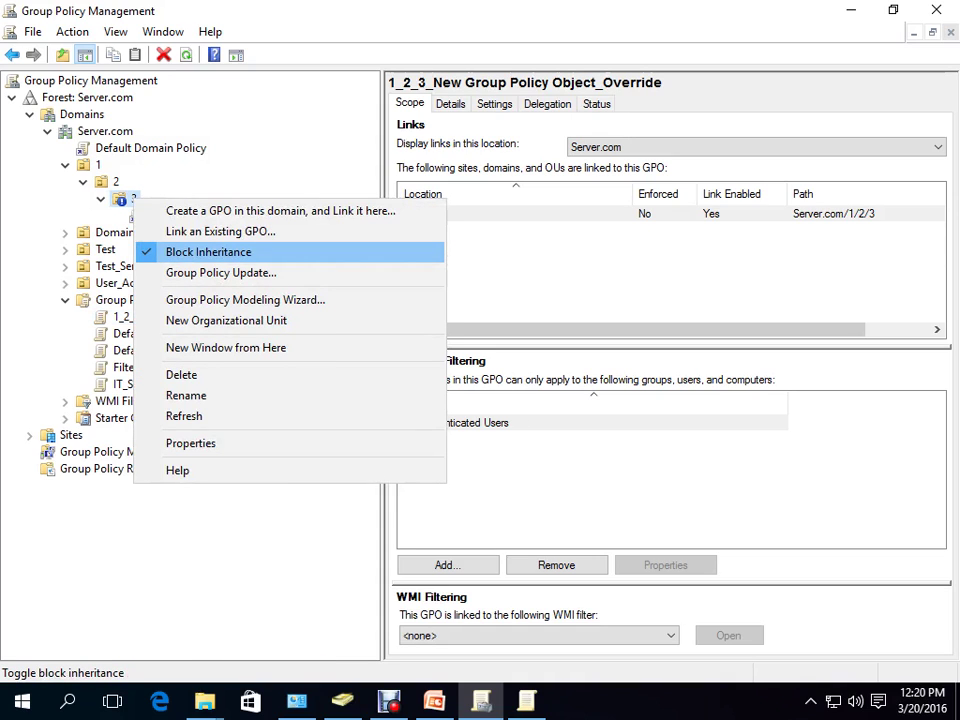
click(208, 252)
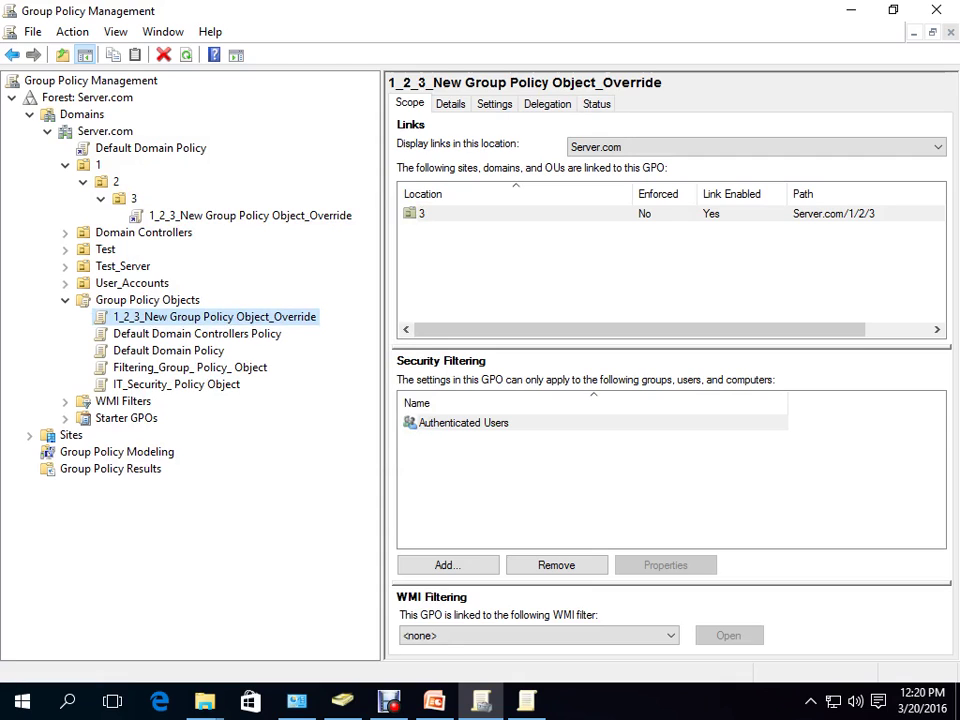
click(186, 54)
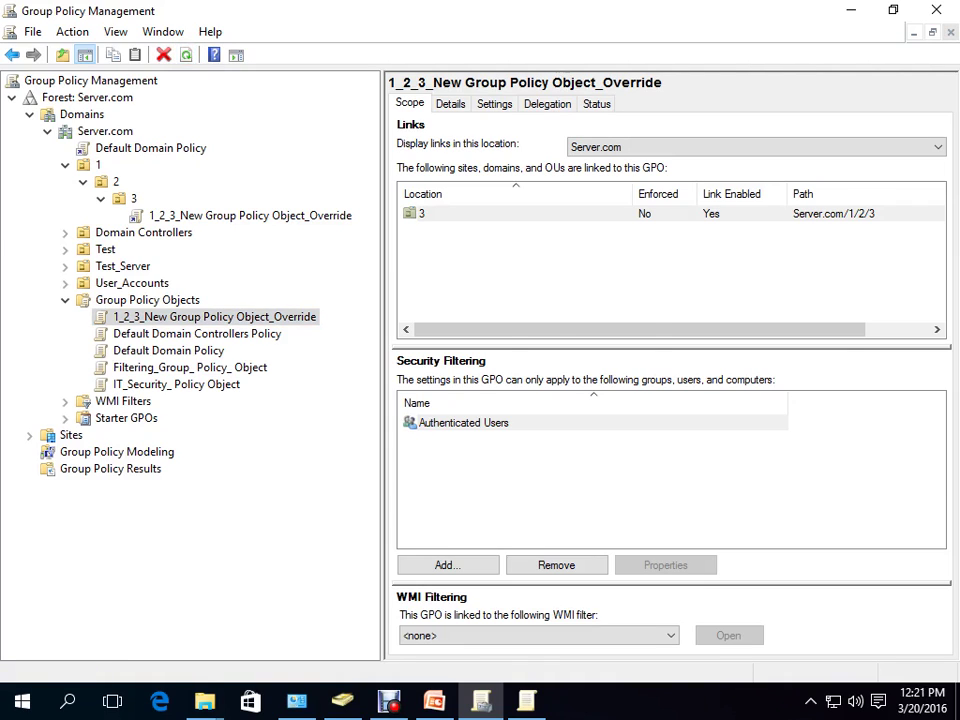
click(250, 215)
key(Return)
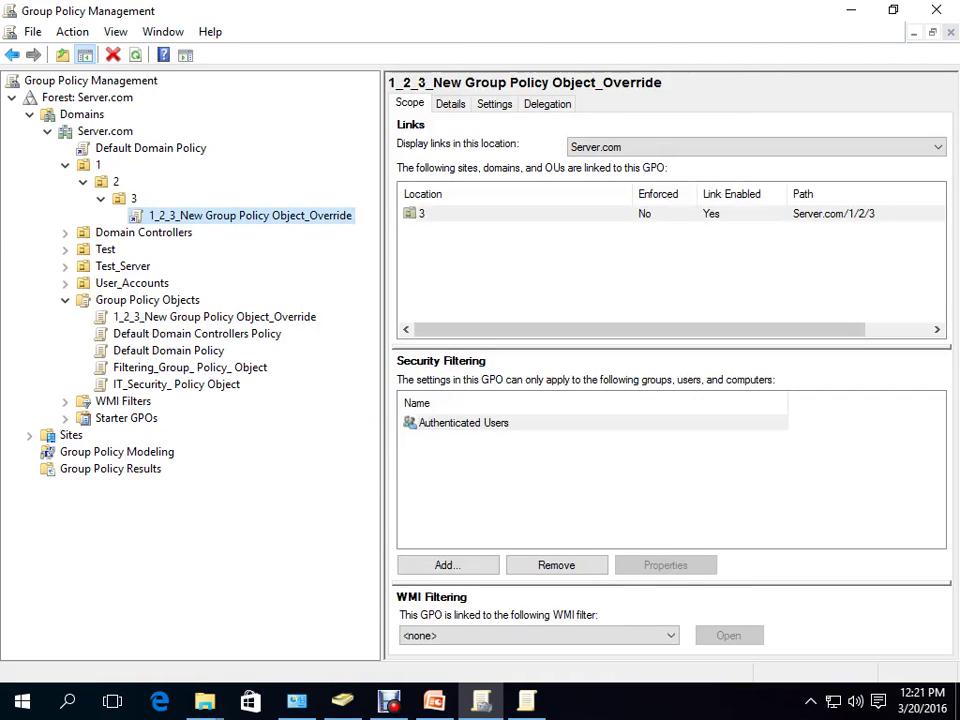
click(133, 198)
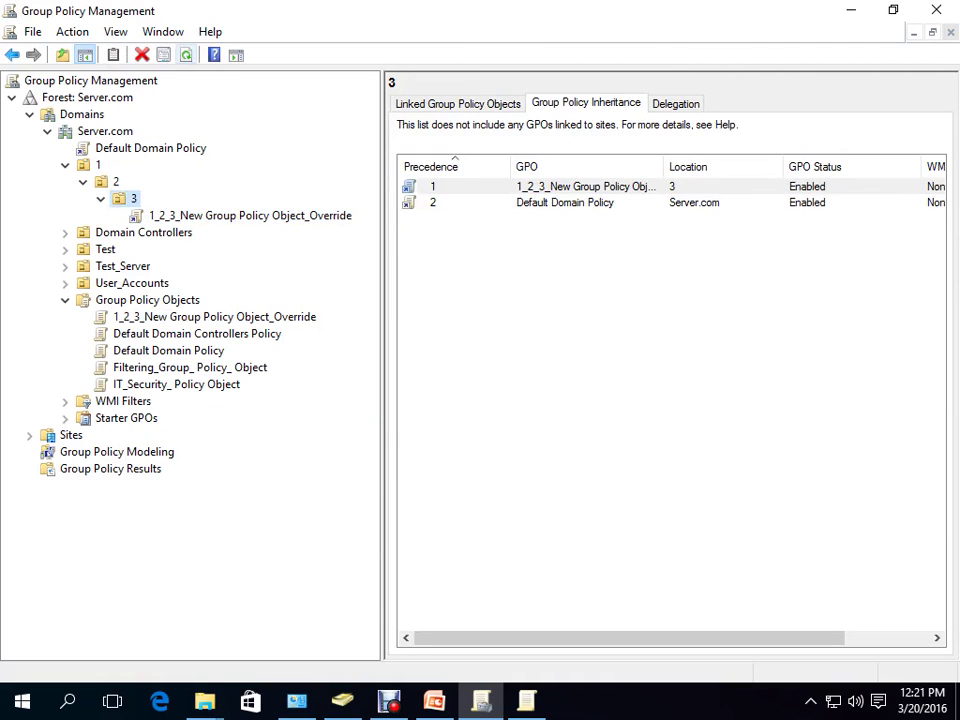
Step: Toggle Block Inheritance on and off twice for organizational unit 3 to compare its inherited GPOs
right_click(133, 199)
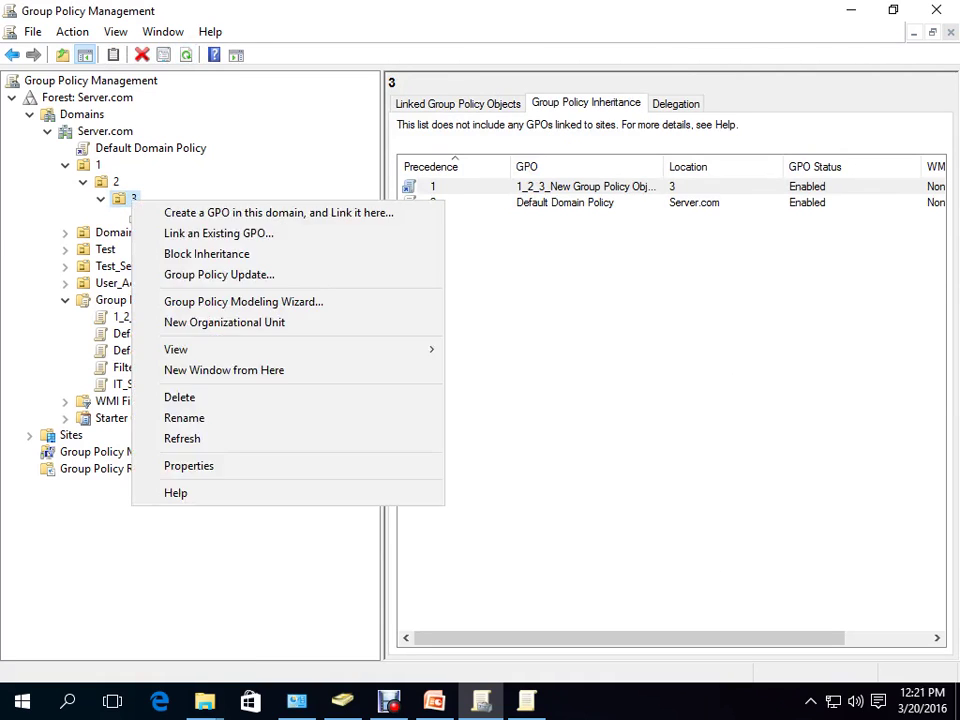
click(170, 253)
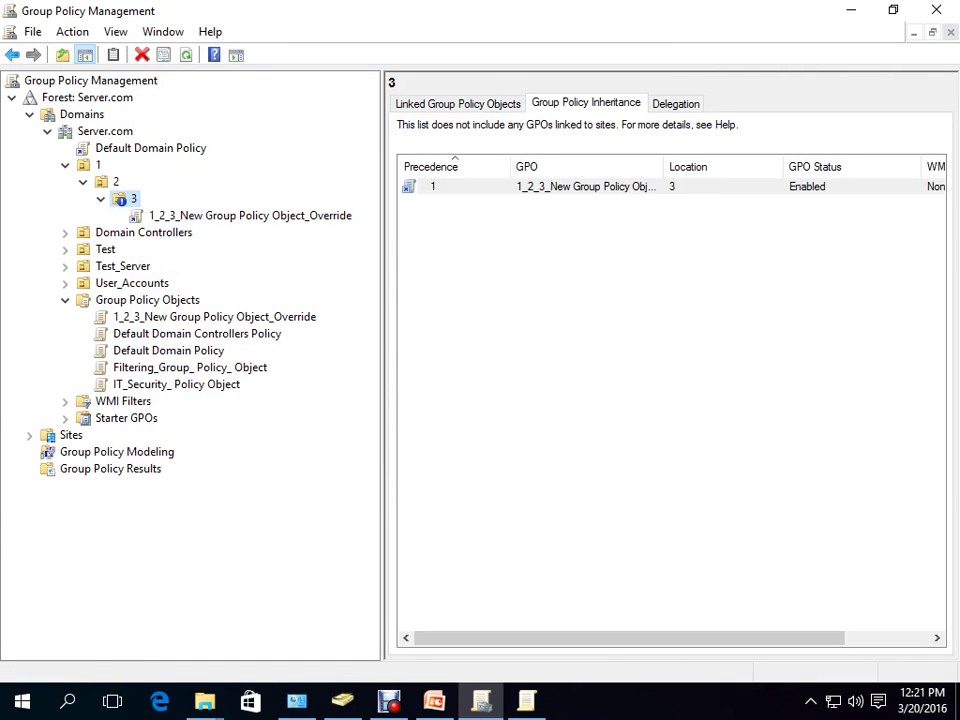
right_click(133, 199)
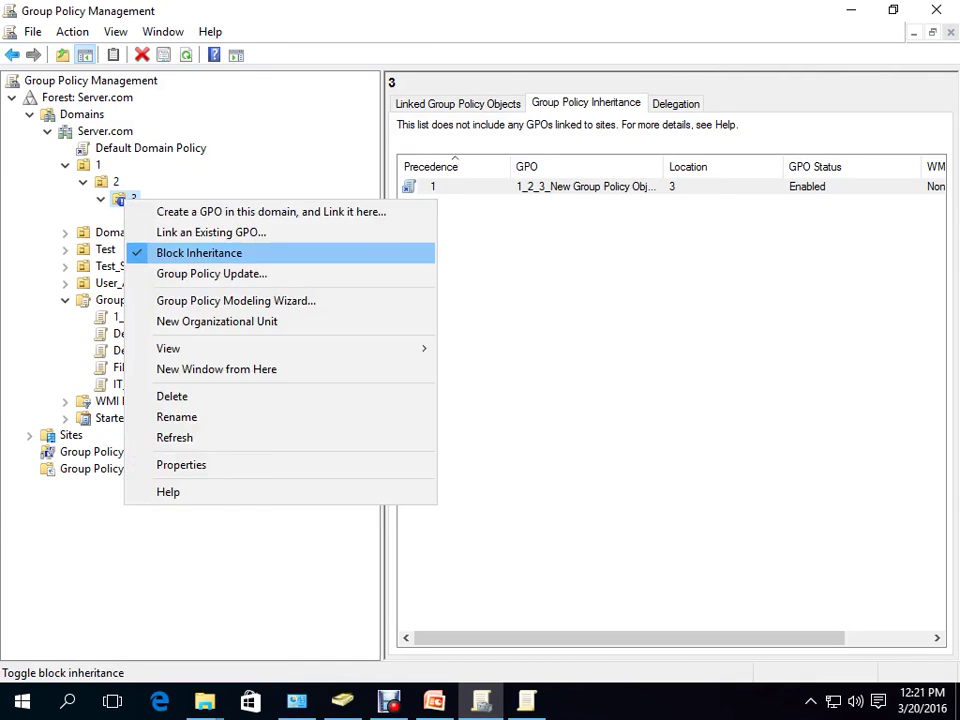
click(170, 253)
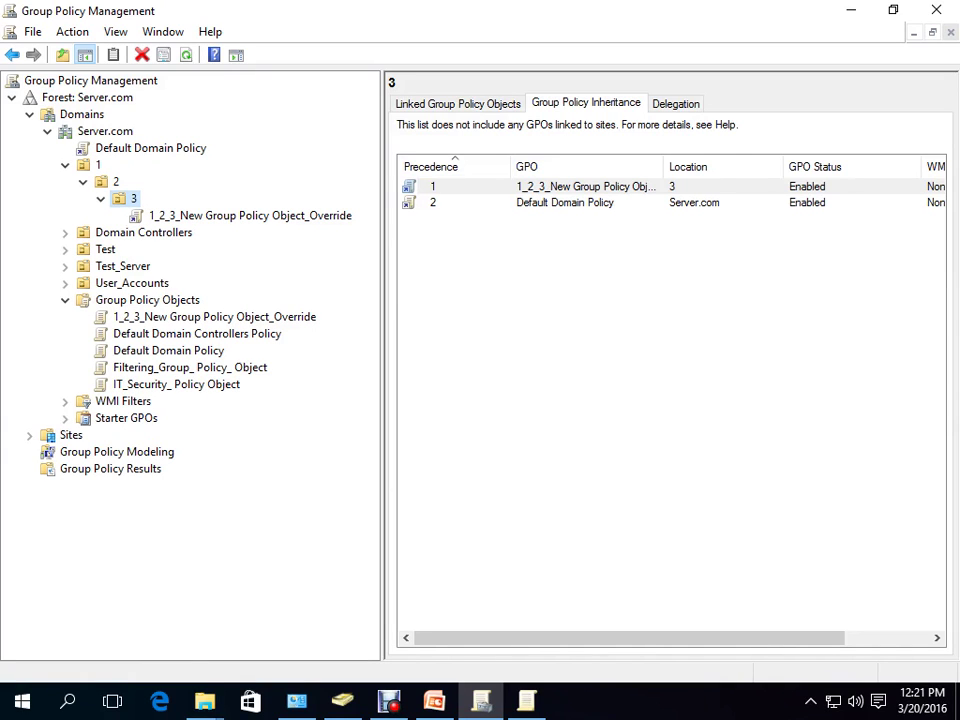
right_click(133, 198)
click(193, 257)
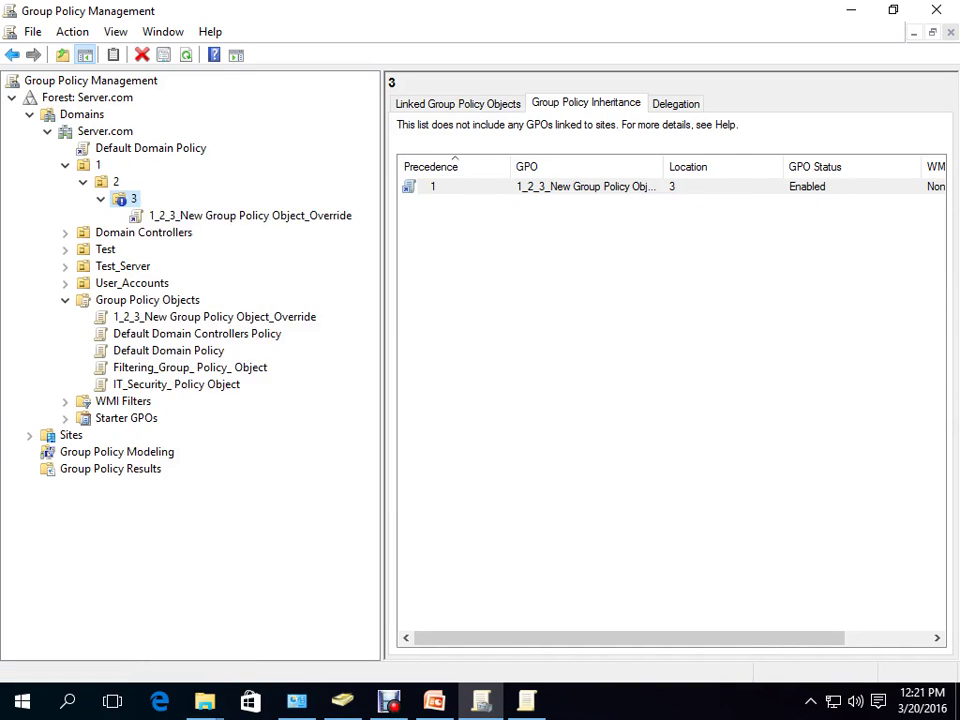
right_click(133, 198)
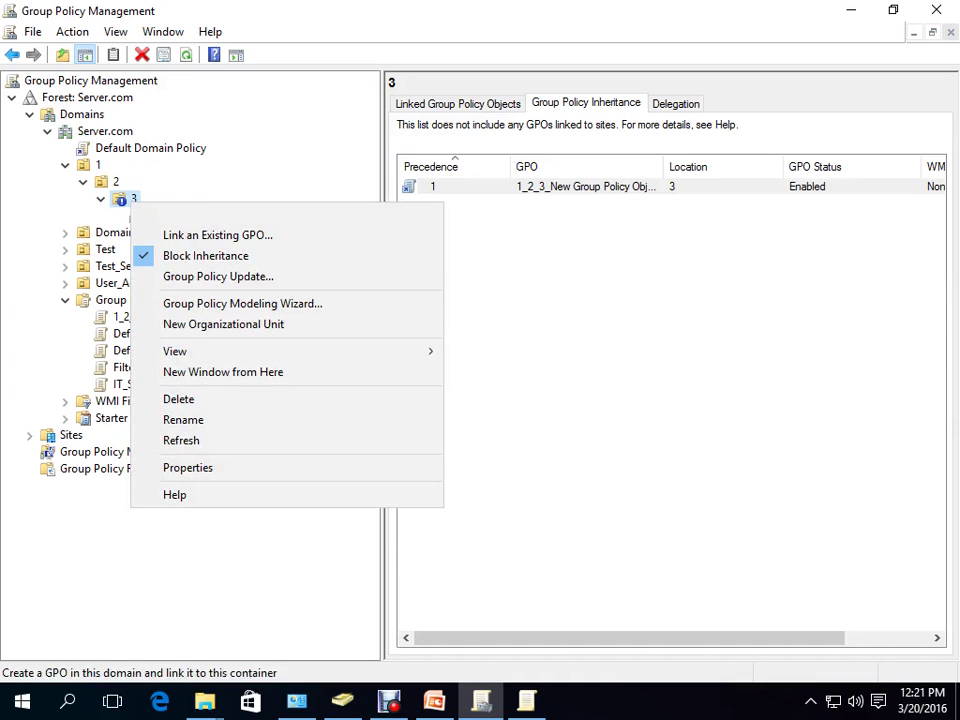
click(193, 257)
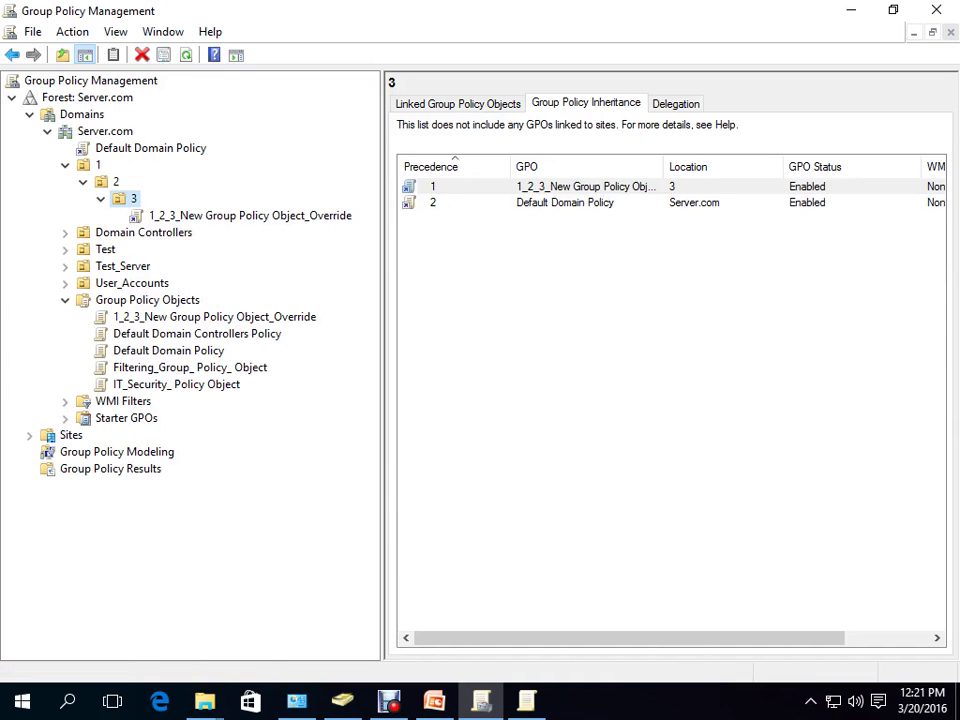